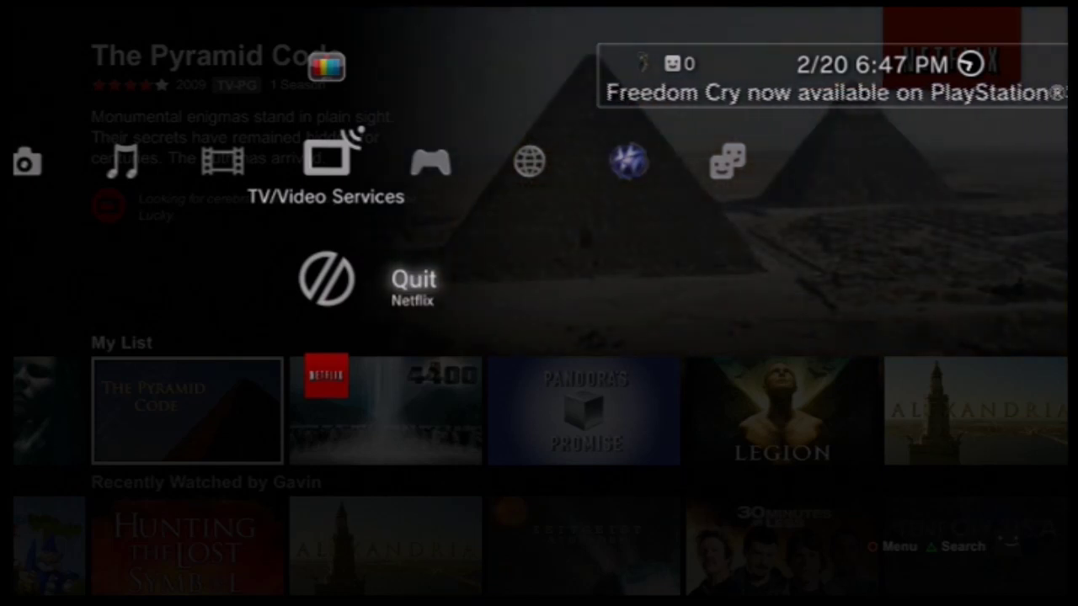
- Return to Netflix and look over the titles in the My List and Recently Watched rows
{"action": "key", "text": "Down"}
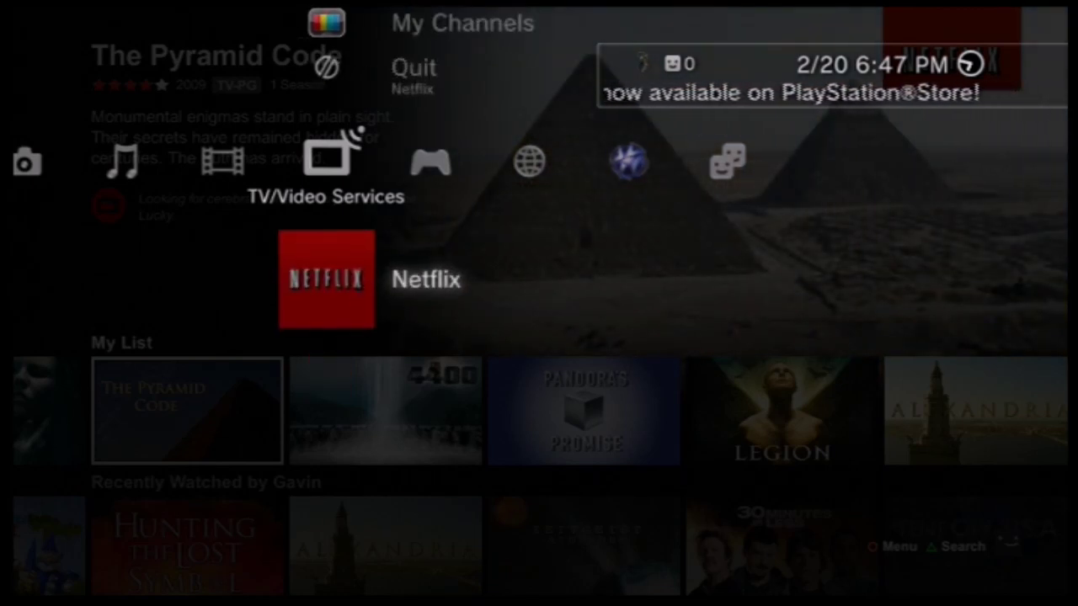
{"action": "key", "text": "Return"}
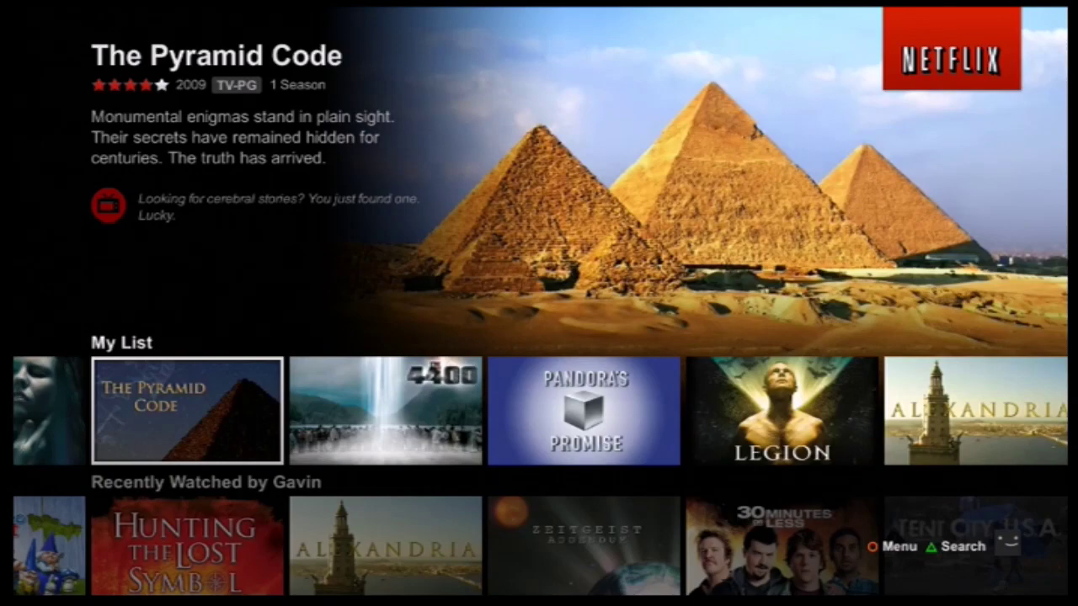
{"action": "key", "text": "Down"}
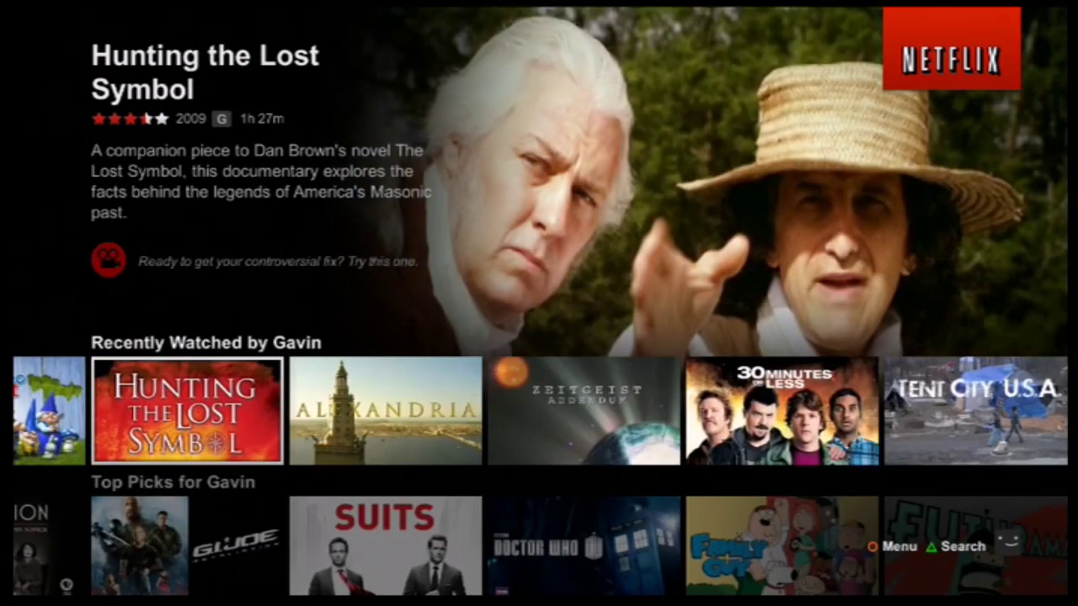
{"action": "key", "text": "Up"}
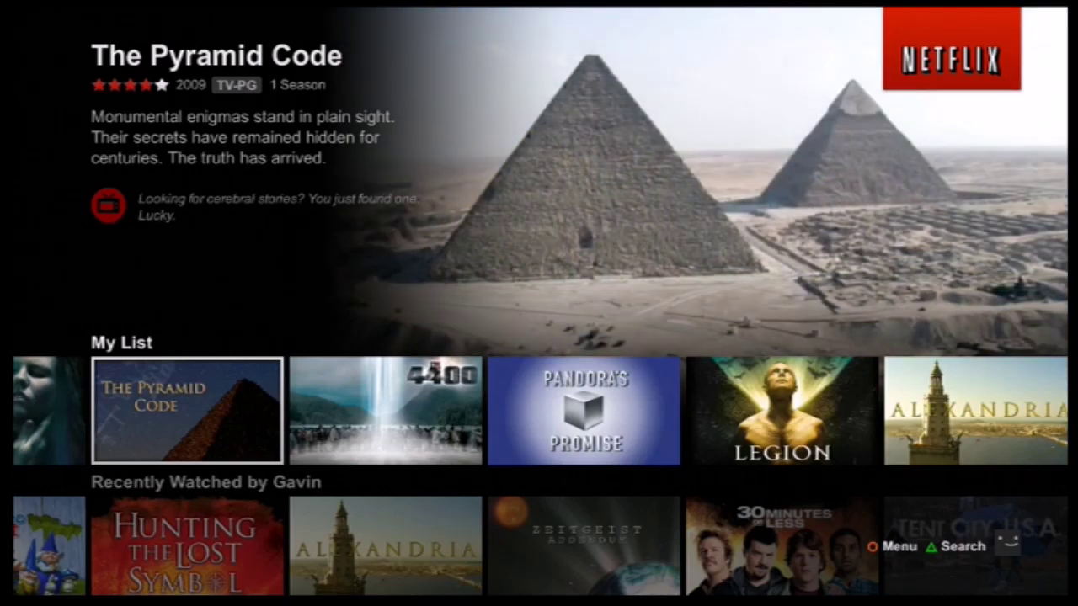
- Quit the running Netflix application and return to the console's home screen
{"action": "key", "text": "super"}
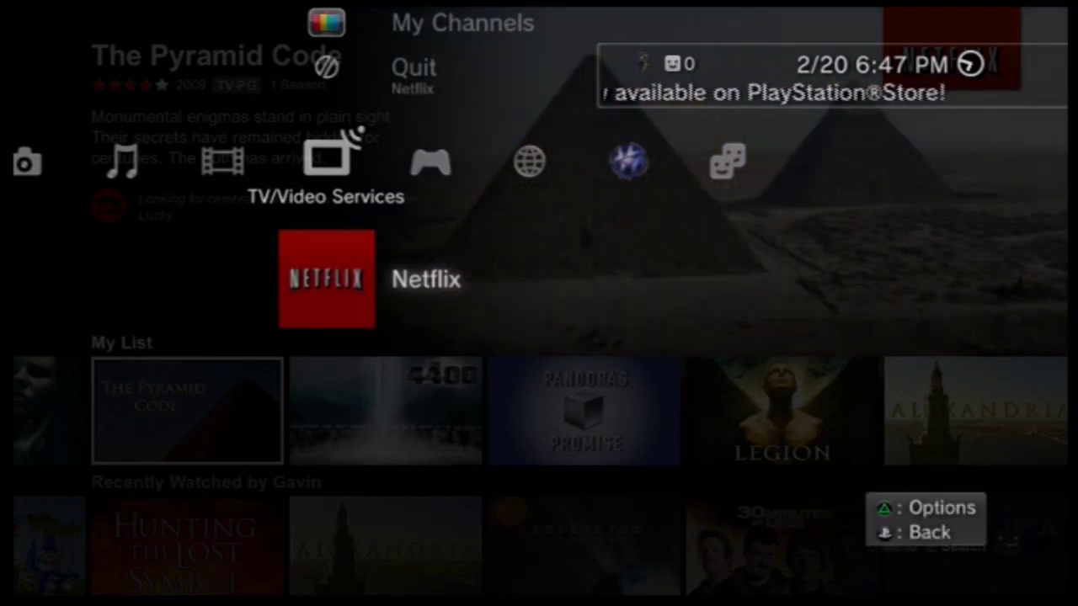
{"action": "key", "text": "Up"}
{"action": "key", "text": "Return"}
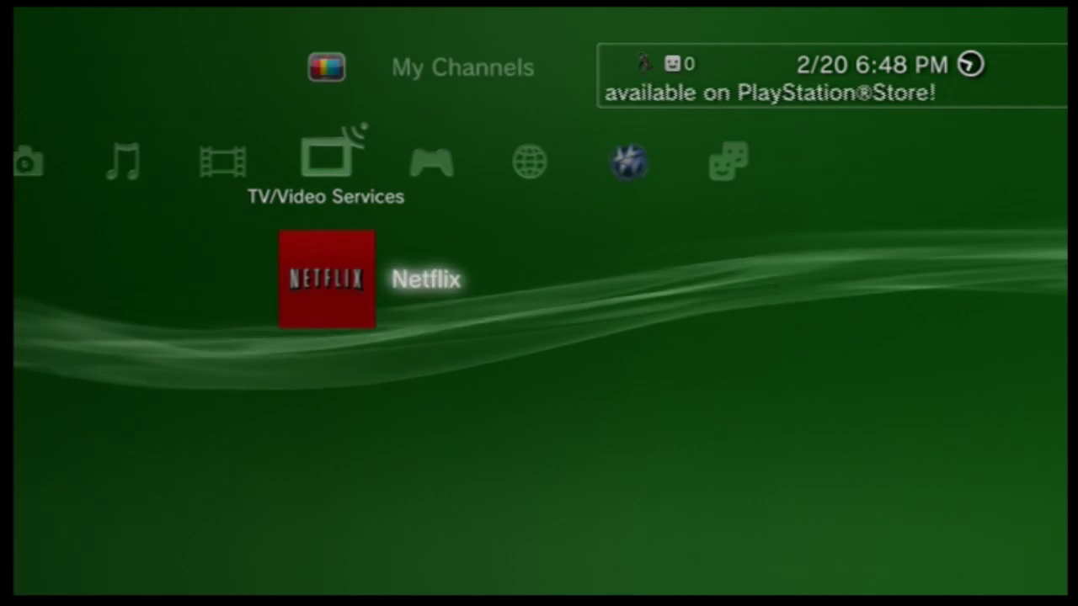
- Open Network Settings at the end of the console's Settings category
{"action": "key", "text": "Left"}
{"action": "key", "text": "Left"}
{"action": "key", "text": "Left"}
{"action": "key", "text": "Left"}
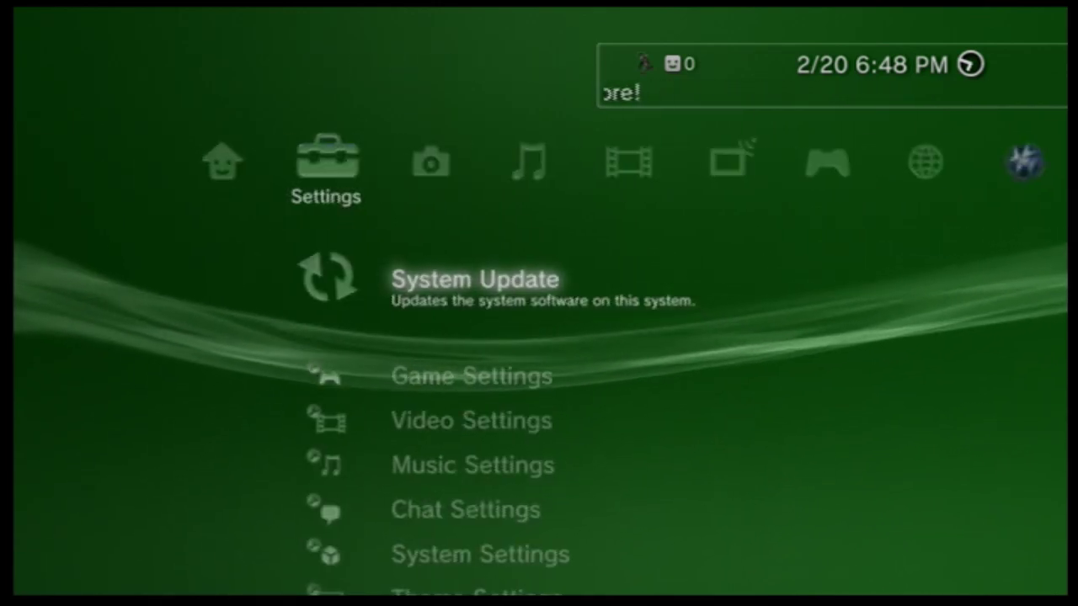
{"action": "key", "text": "Down"}
{"action": "key", "text": "Down"}
{"action": "key", "text": "Down"}
{"action": "key", "text": "Down"}
{"action": "key", "text": "Down"}
{"action": "key", "text": "Down"}
{"action": "key", "text": "Down"}
{"action": "key", "text": "Down"}
{"action": "key", "text": "Down"}
{"action": "key", "text": "Down"}
{"action": "key", "text": "Down"}
{"action": "key", "text": "Down"}
{"action": "key", "text": "Down"}
{"action": "key", "text": "Down"}
{"action": "key", "text": "Down"}
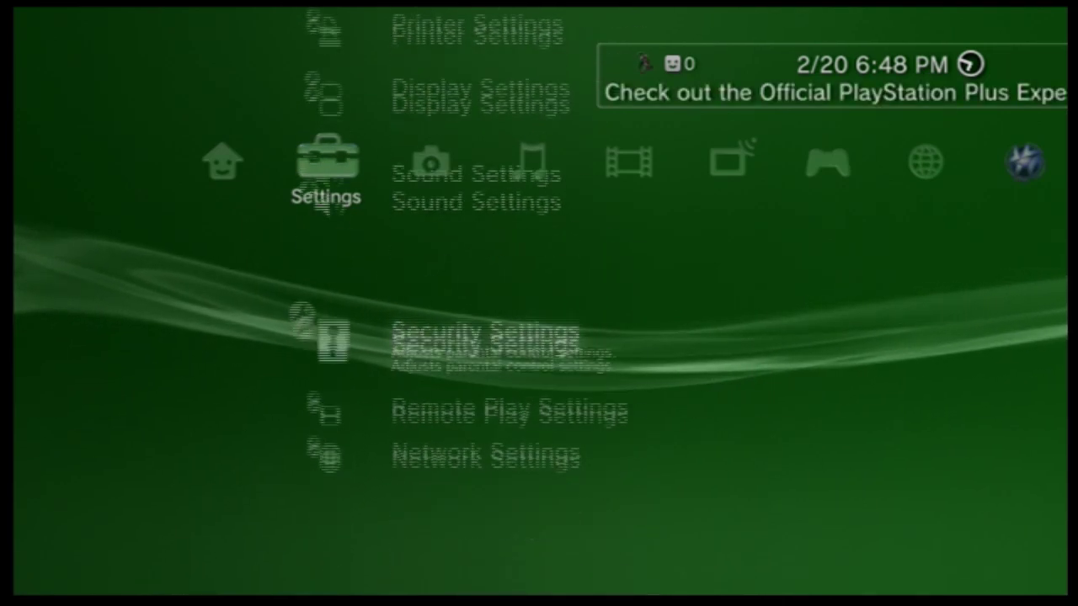
{"action": "key", "text": "Return"}
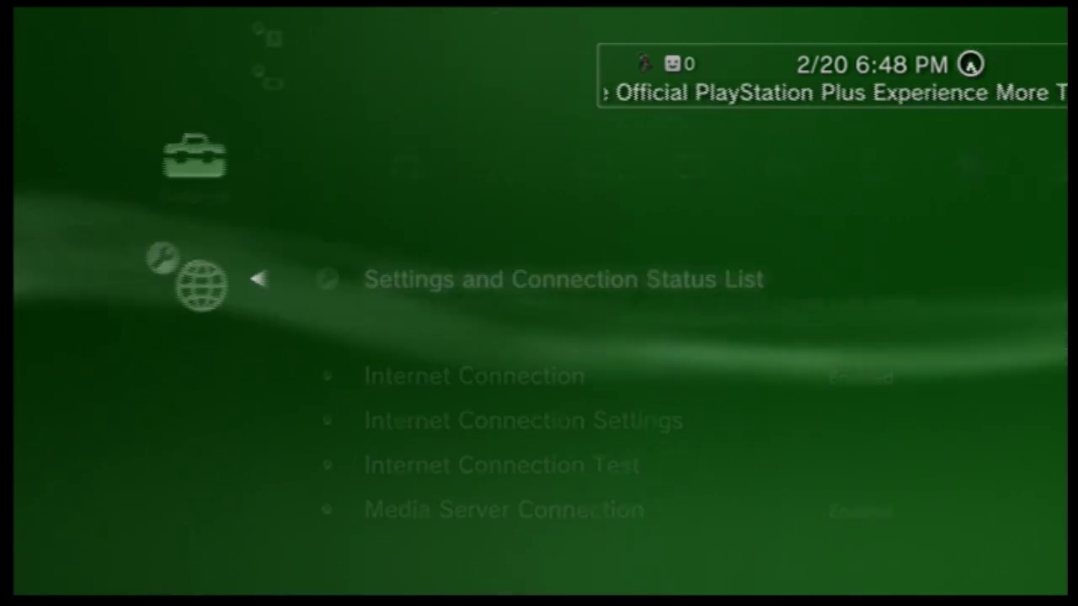
- Start the Internet Connection Settings setup and choose the Custom setting method
{"action": "key", "text": "Down"}
{"action": "key", "text": "Down"}
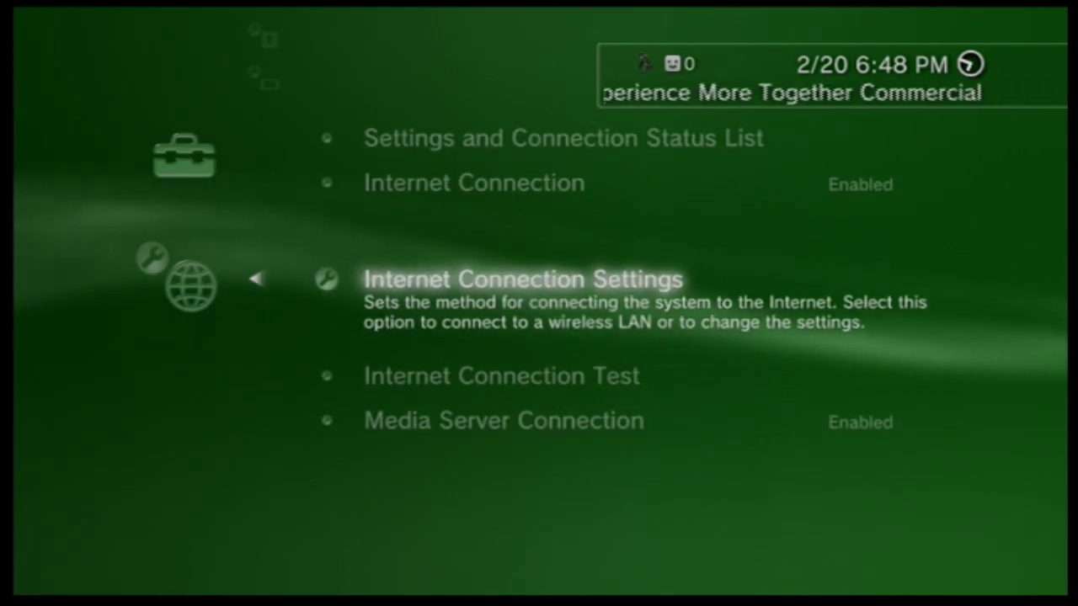
{"action": "key", "text": "Return"}
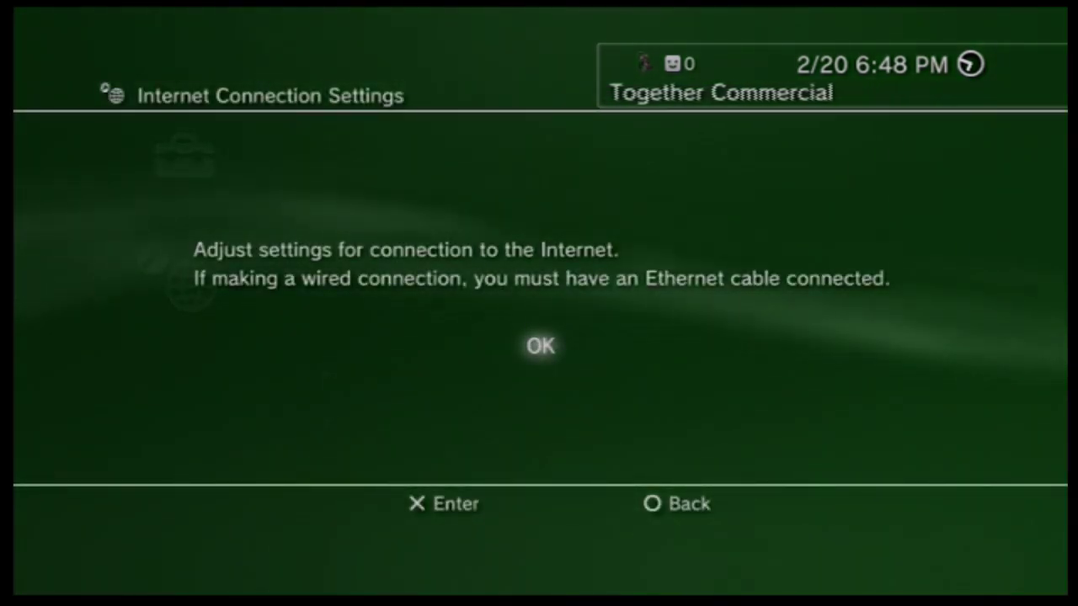
{"action": "key", "text": "Return"}
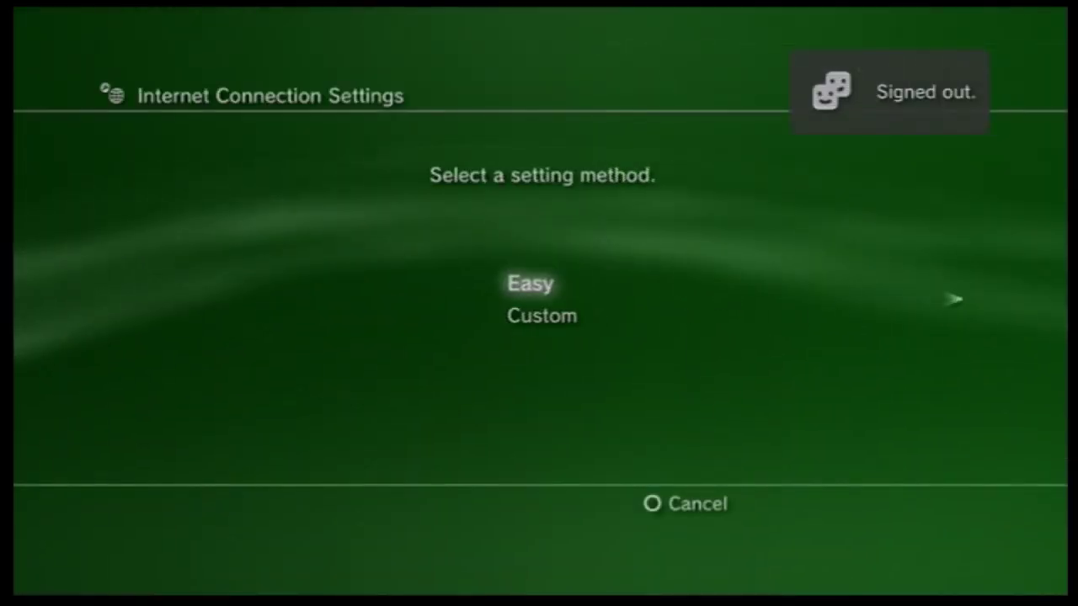
{"action": "key", "text": "Down"}
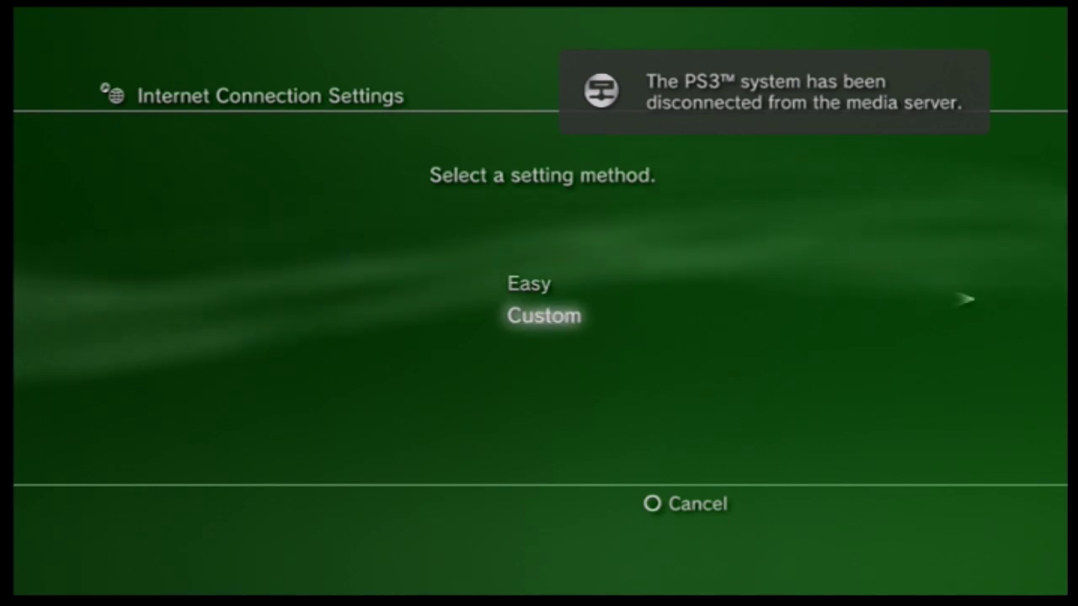
{"action": "key", "text": "Return"}
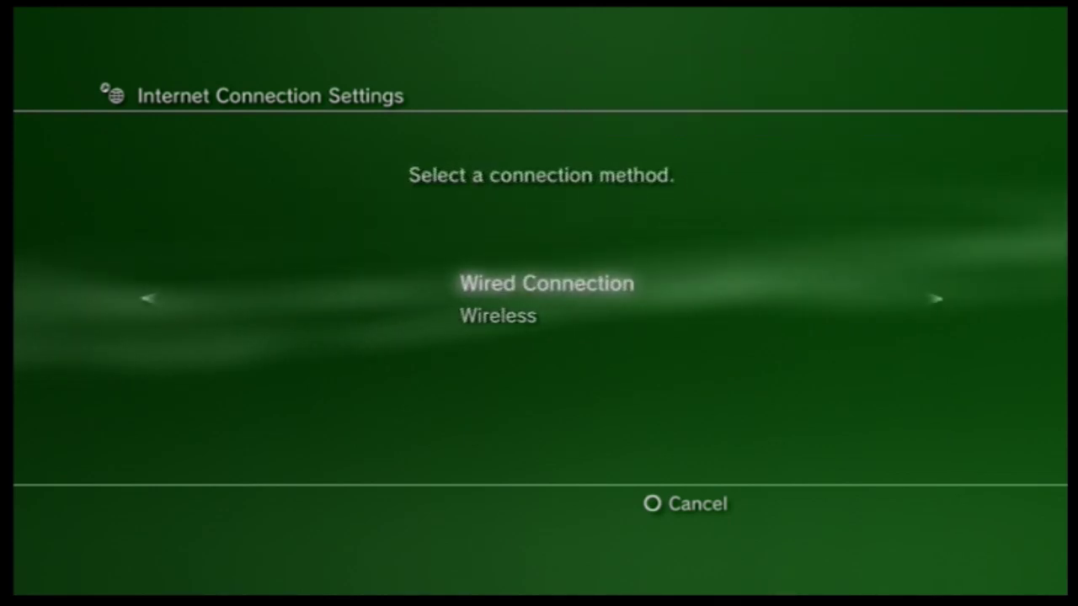
- Choose Wired Connection with Auto-Detect operation mode, Automatic IP address setting and Do Not Set for the DHCP host name
{"action": "key", "text": "Down"}
{"action": "key", "text": "Up"}
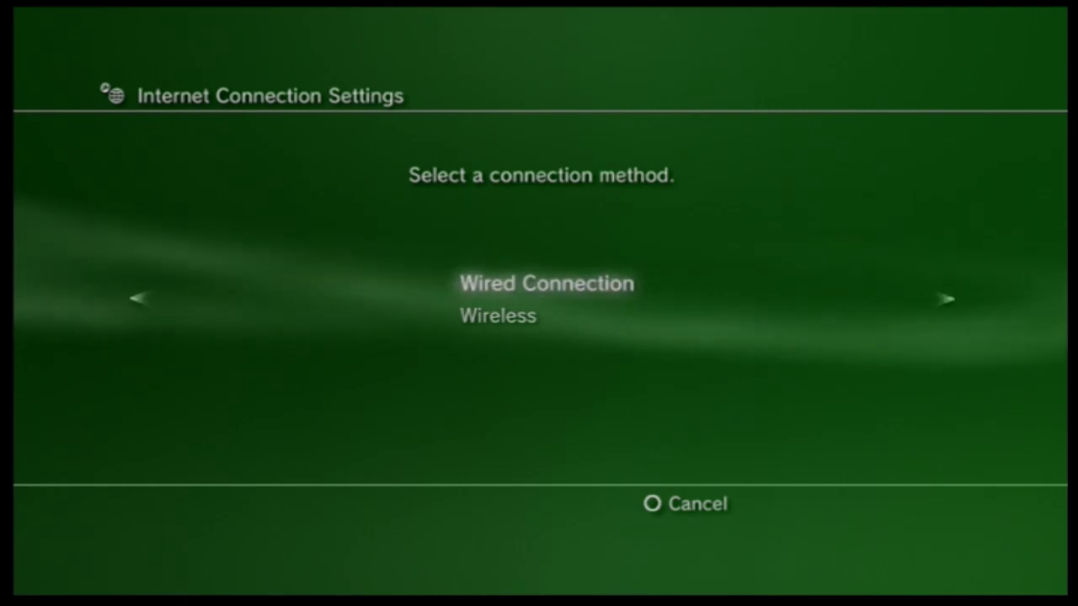
{"action": "key", "text": "Return"}
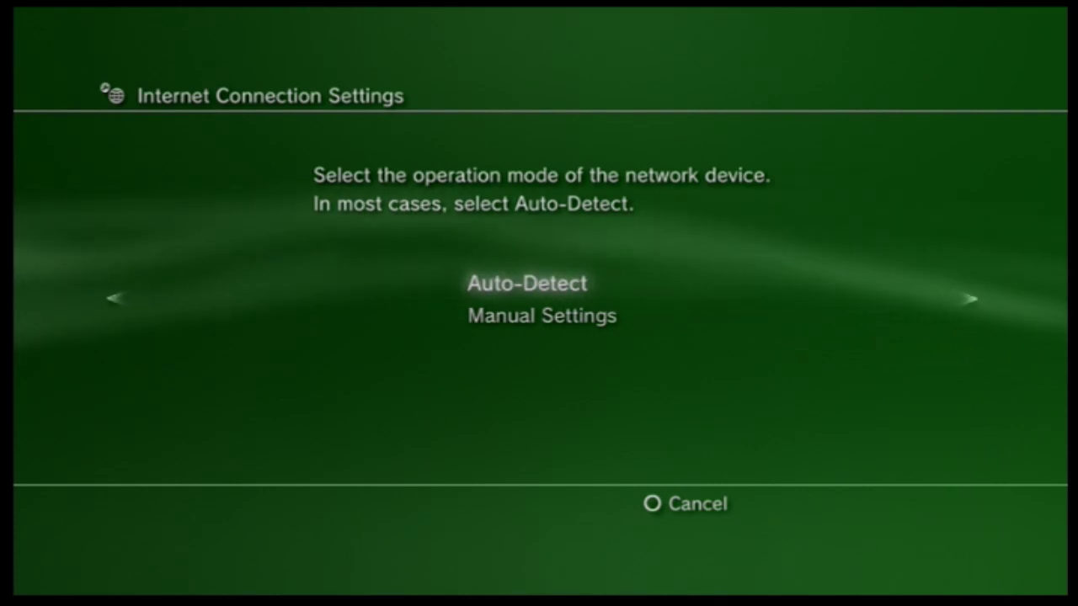
{"action": "key", "text": "Return"}
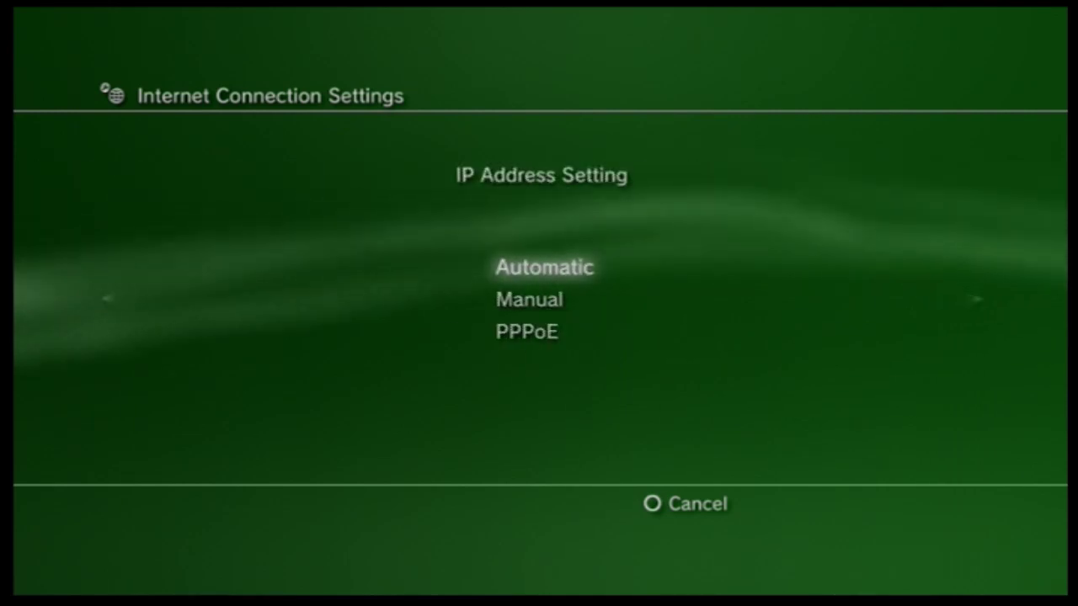
{"action": "key", "text": "Return"}
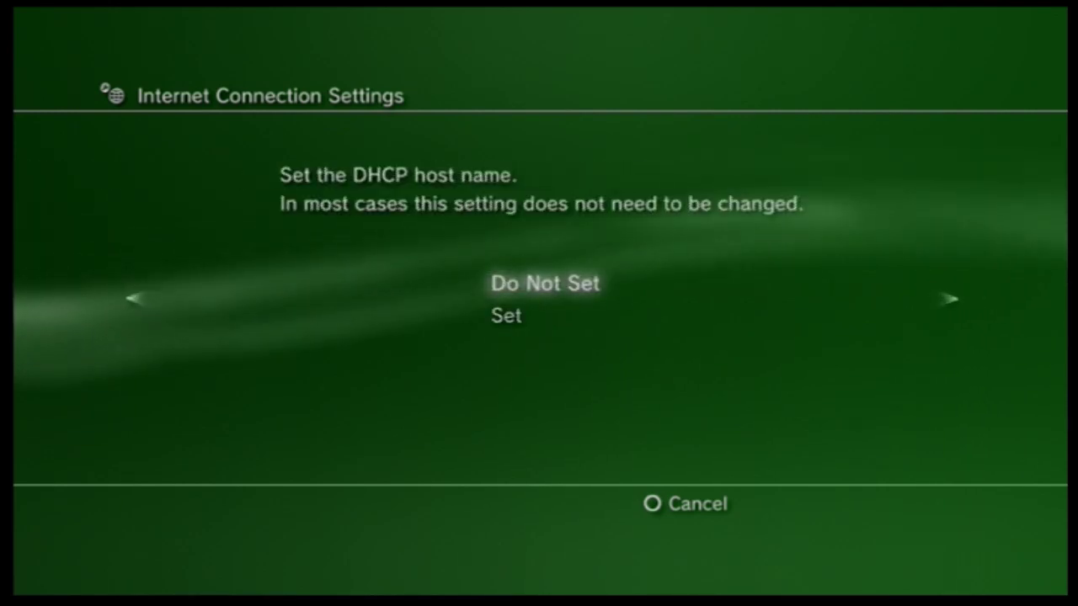
{"action": "key", "text": "Return"}
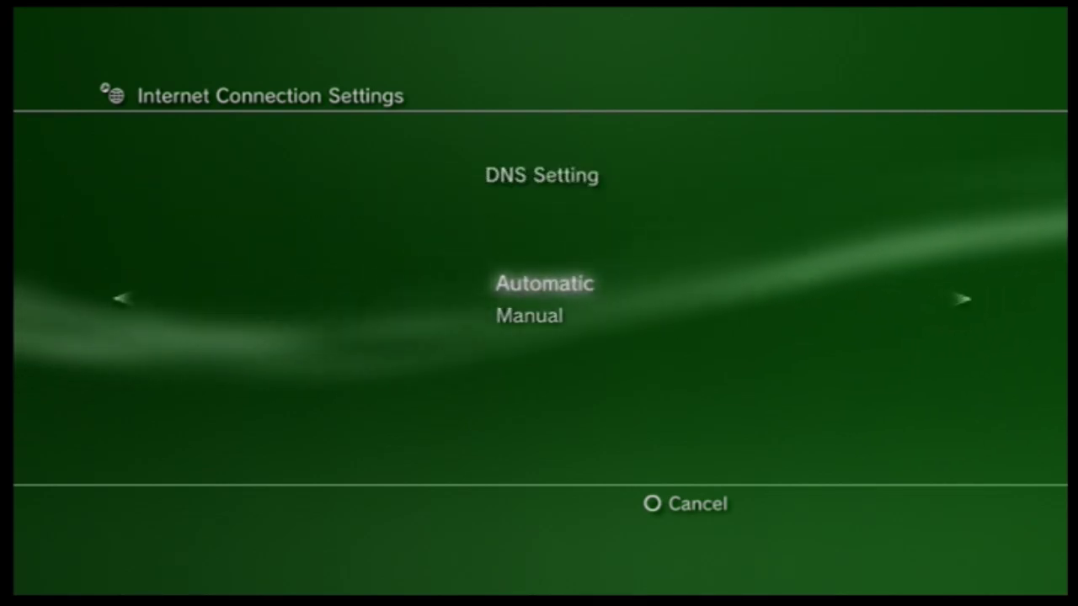
- Set DNS to Manual with primary DNS 190.14.36.90 and secondary DNS 109.123.111.24
{"action": "key", "text": "Down"}
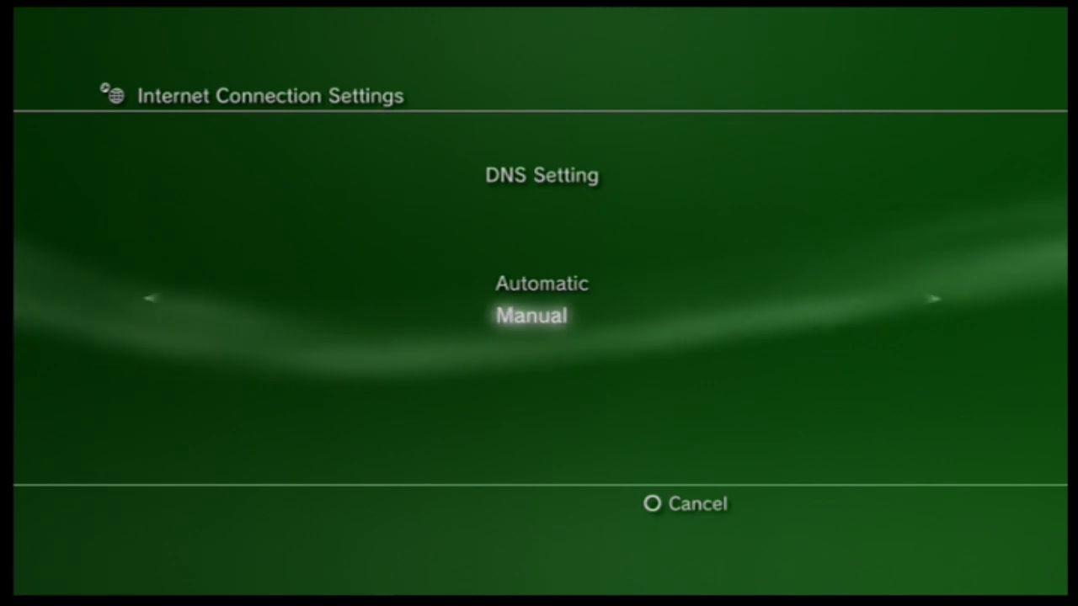
{"action": "key", "text": "Return"}
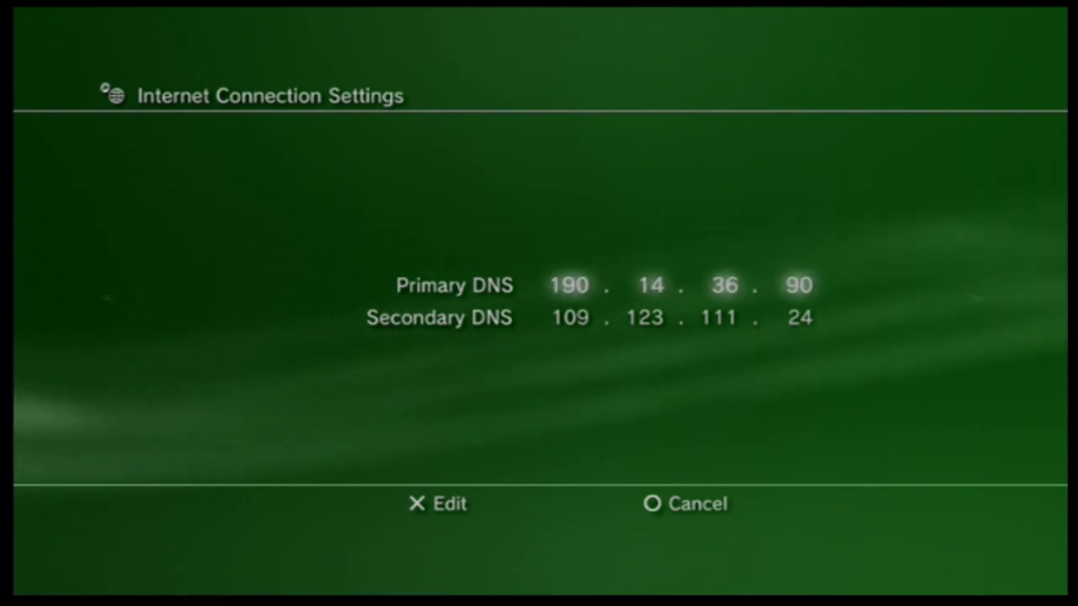
{"action": "key", "text": "Right"}
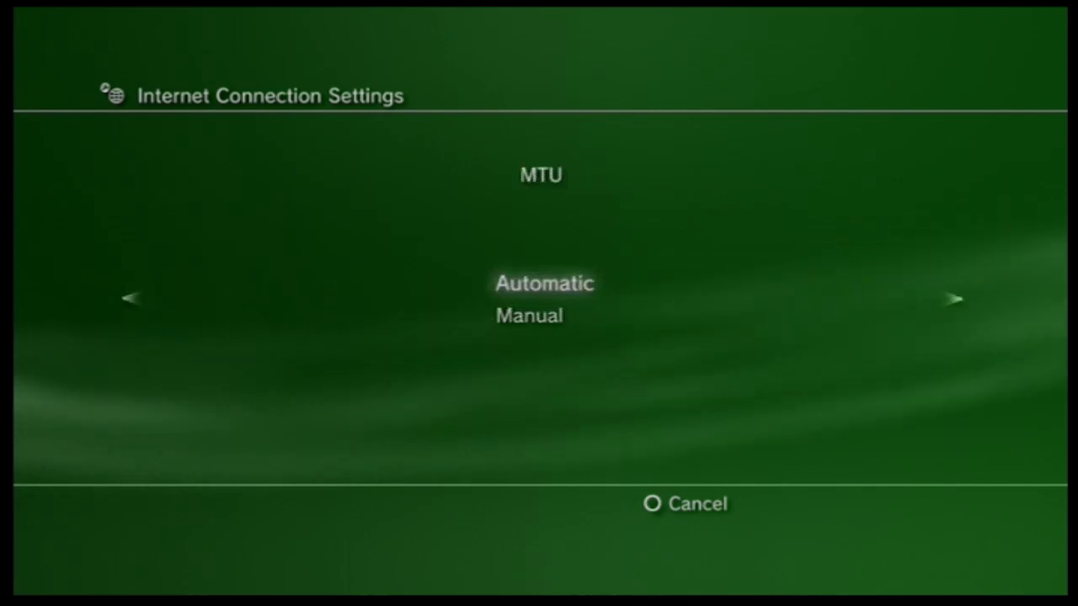
- Accept Automatic MTU, the preselected proxy server option and Enable for UPnP
{"action": "key", "text": "Right"}
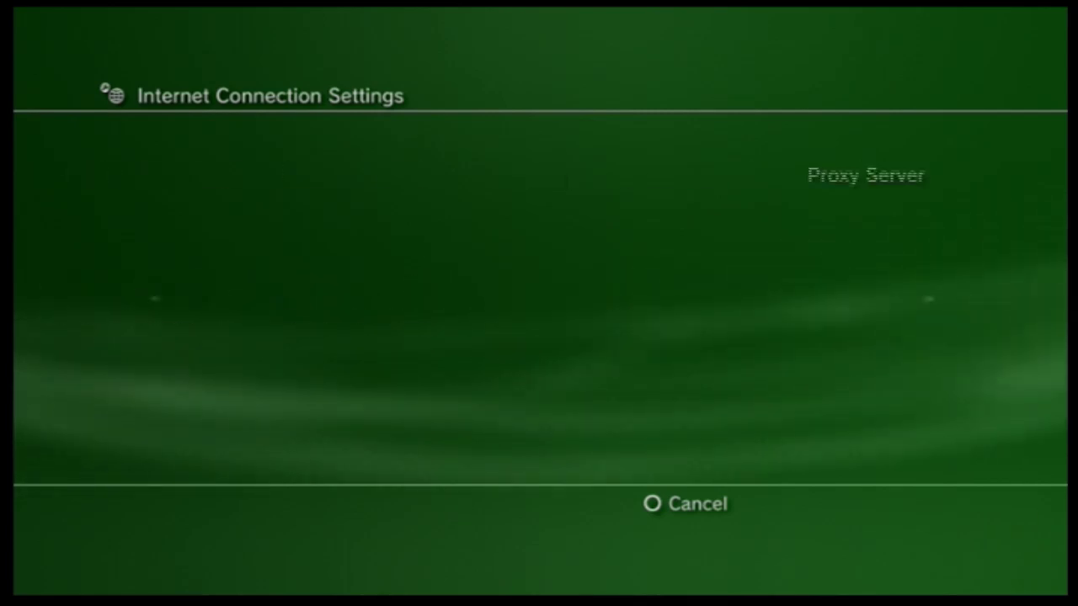
{"action": "key", "text": "Right"}
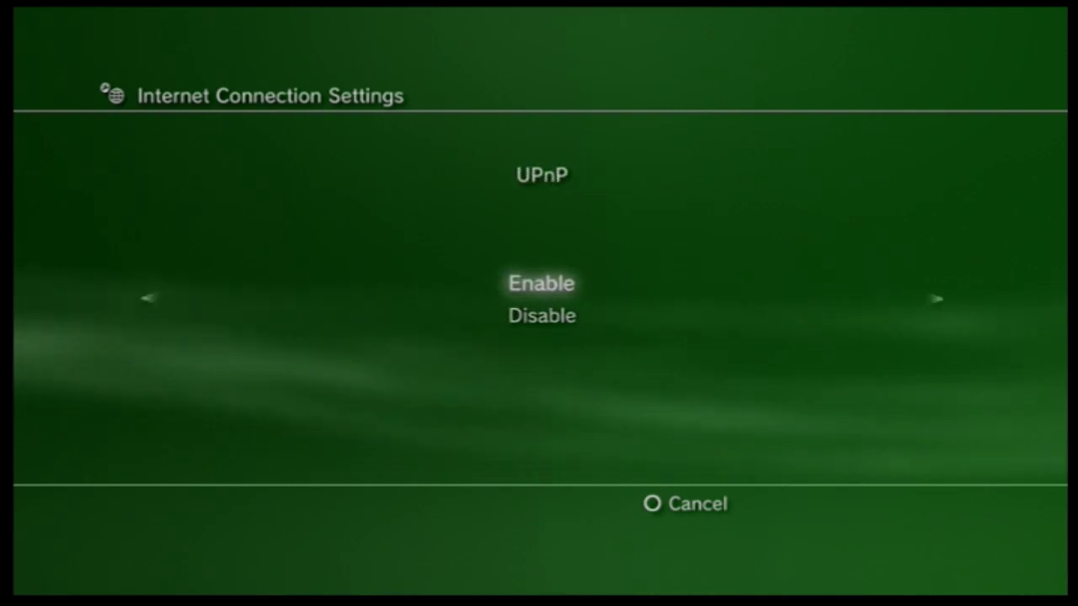
{"action": "key", "text": "Right"}
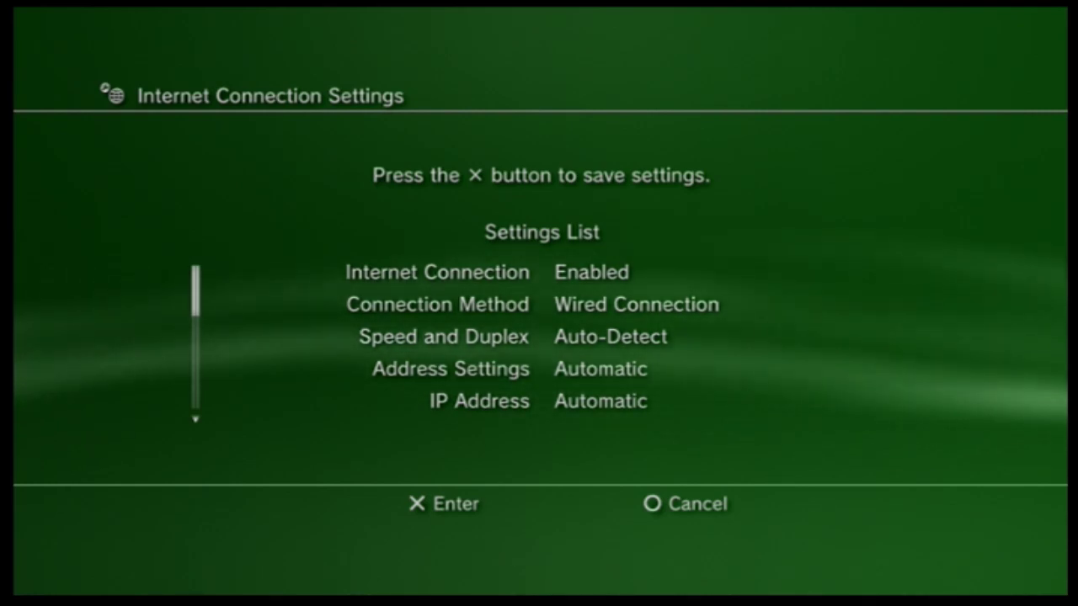
- Save the internet connection settings, test the connection and return to the network settings list
{"action": "key", "text": "Return"}
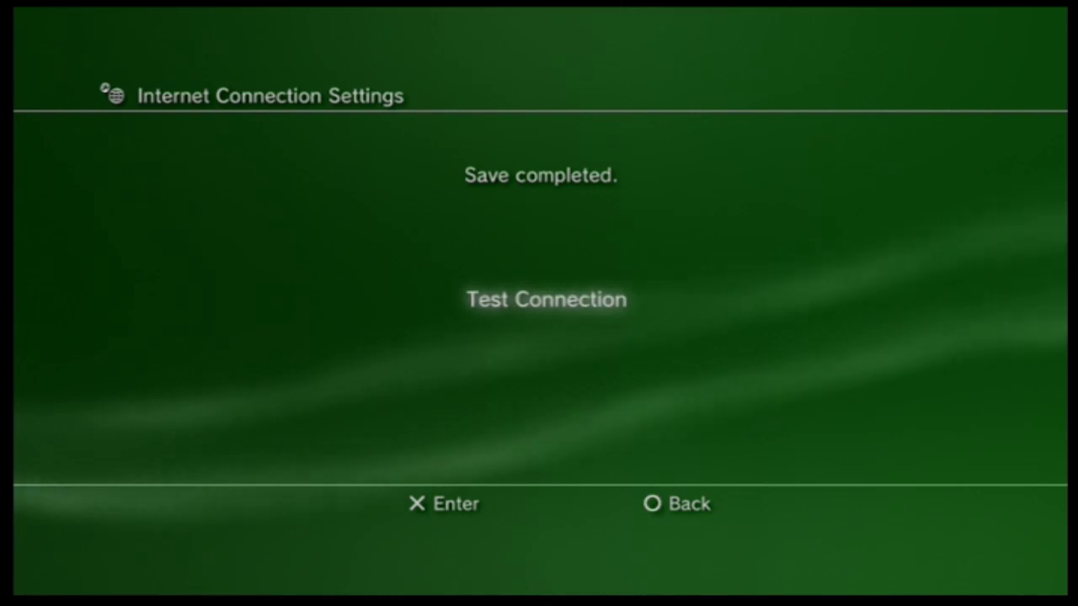
{"action": "key", "text": "Return"}
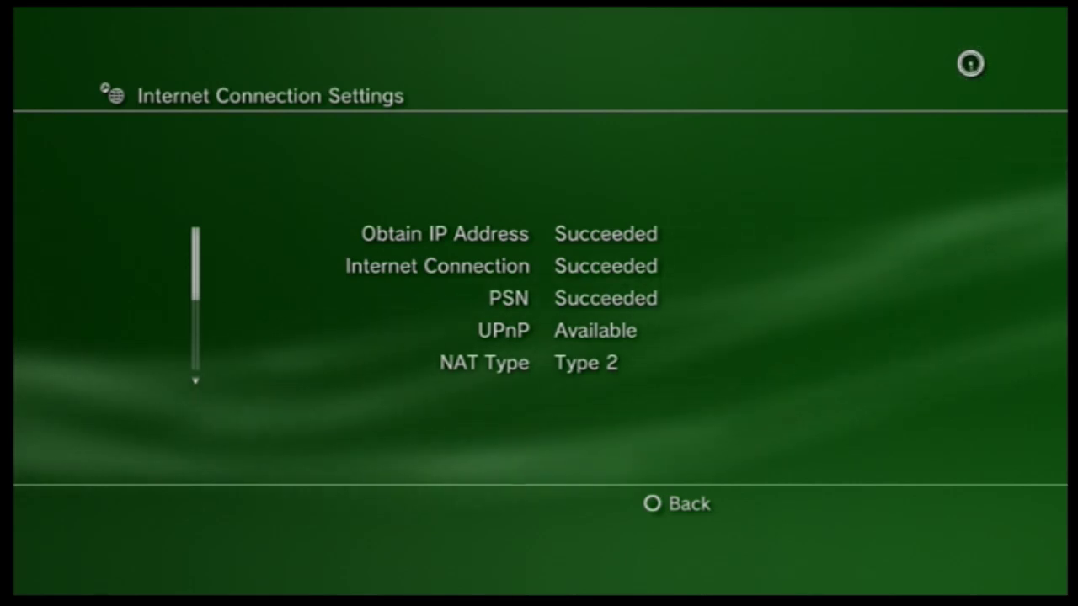
{"action": "key", "text": "Escape"}
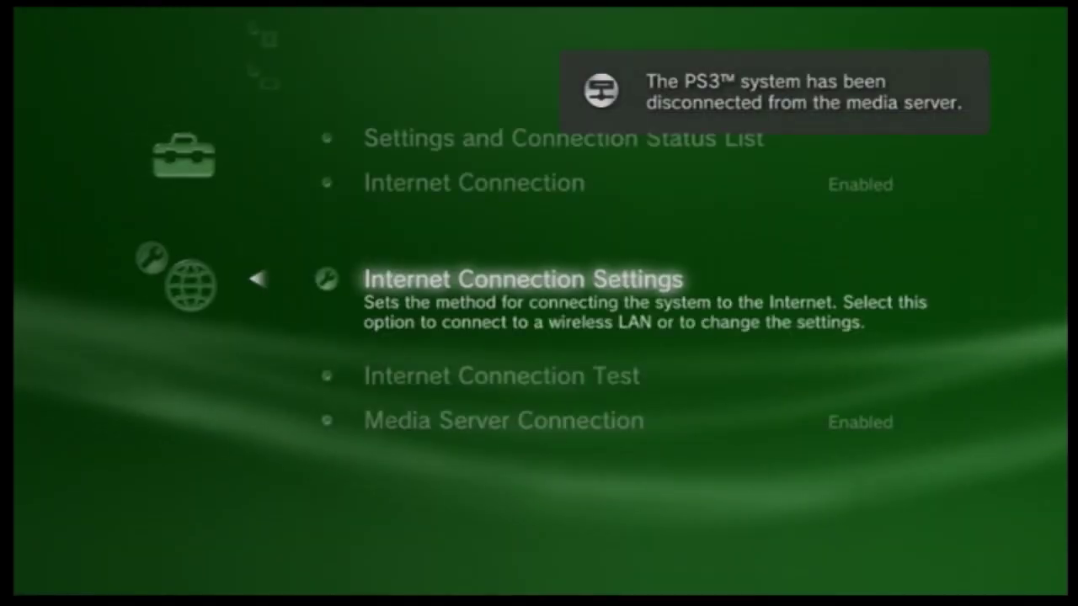
- Leave Network Settings and go to Netflix under TV/Video Services
{"action": "key", "text": "Up"}
{"action": "key", "text": "Left"}
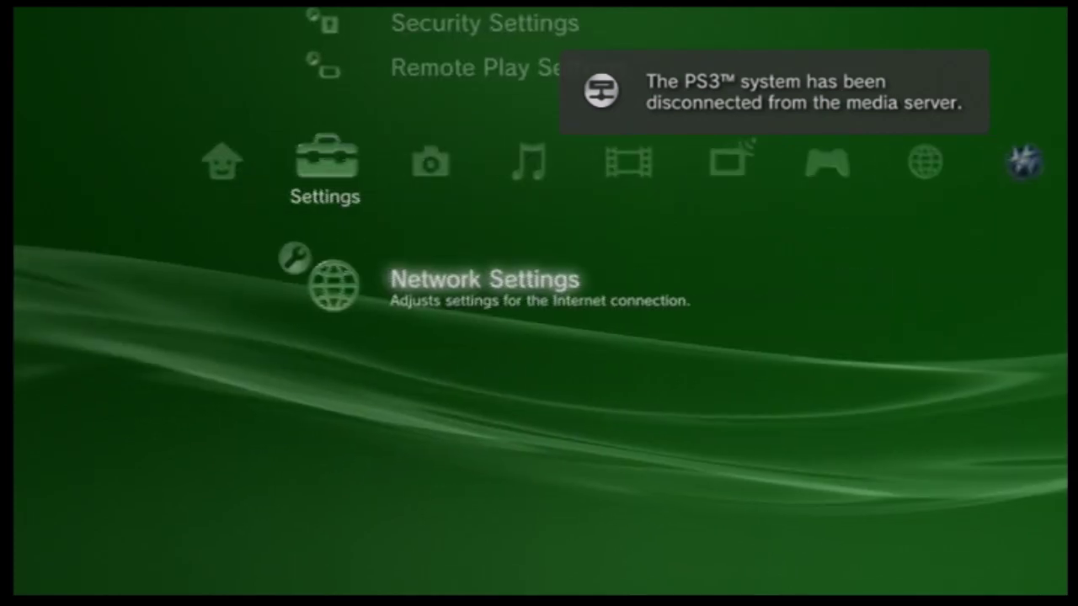
{"action": "key", "text": "Up"}
{"action": "key", "text": "Right"}
{"action": "key", "text": "Right"}
{"action": "key", "text": "Right"}
{"action": "key", "text": "Right"}
{"action": "key", "text": "Right"}
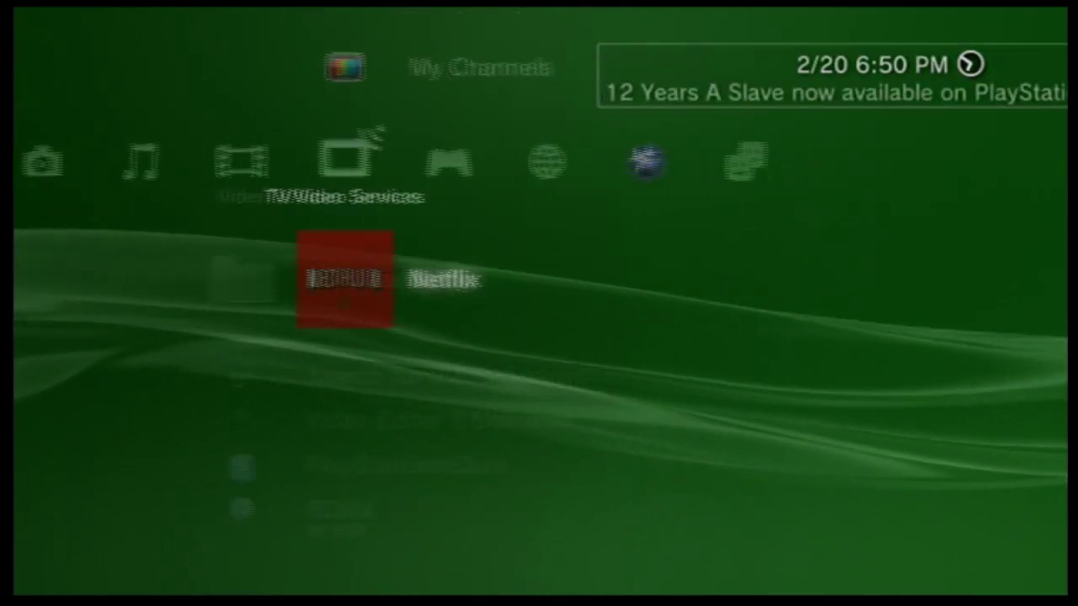
{"action": "key", "text": "Down"}
{"action": "key", "text": "Left"}
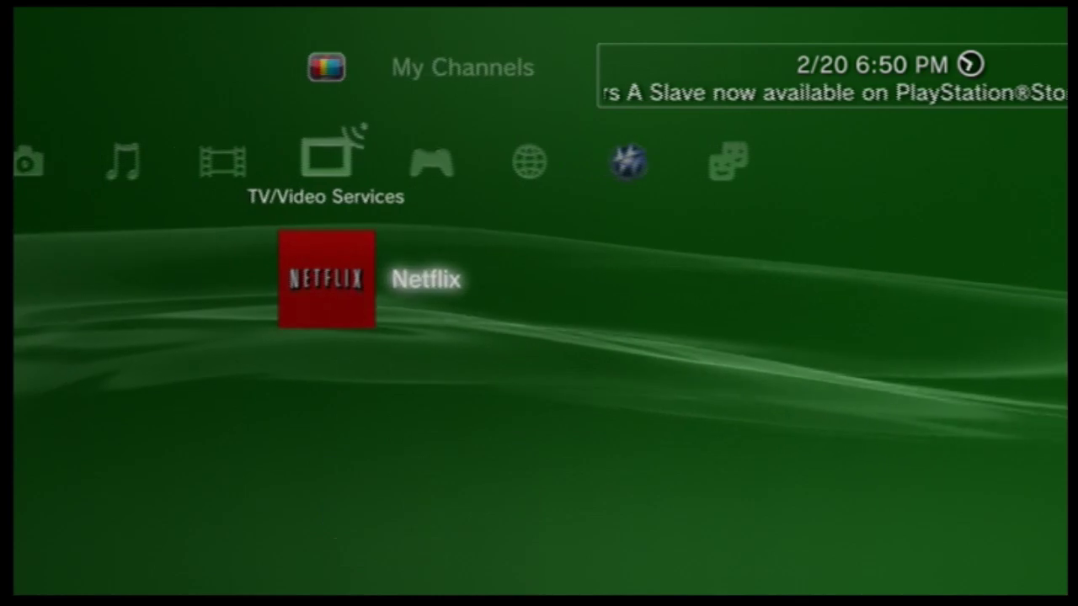
{"action": "key", "text": "Right"}
{"action": "key", "text": "Right"}
{"action": "key", "text": "Right"}
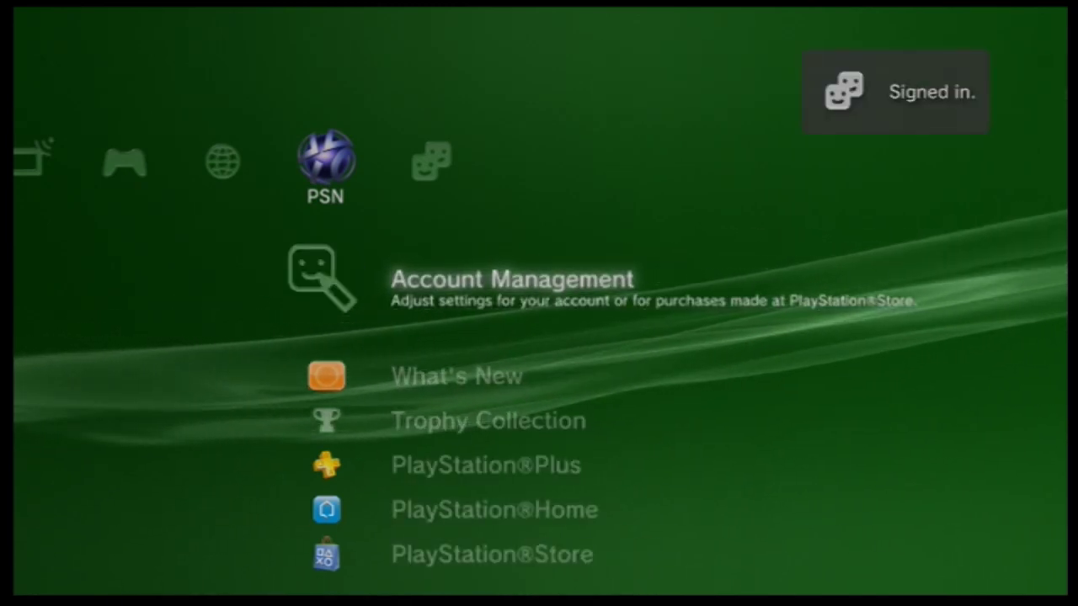
- Launch Netflix from TV/Video Services and open it with the grey viewer profile
{"action": "key", "text": "Left"}
{"action": "key", "text": "Left"}
{"action": "key", "text": "Left"}
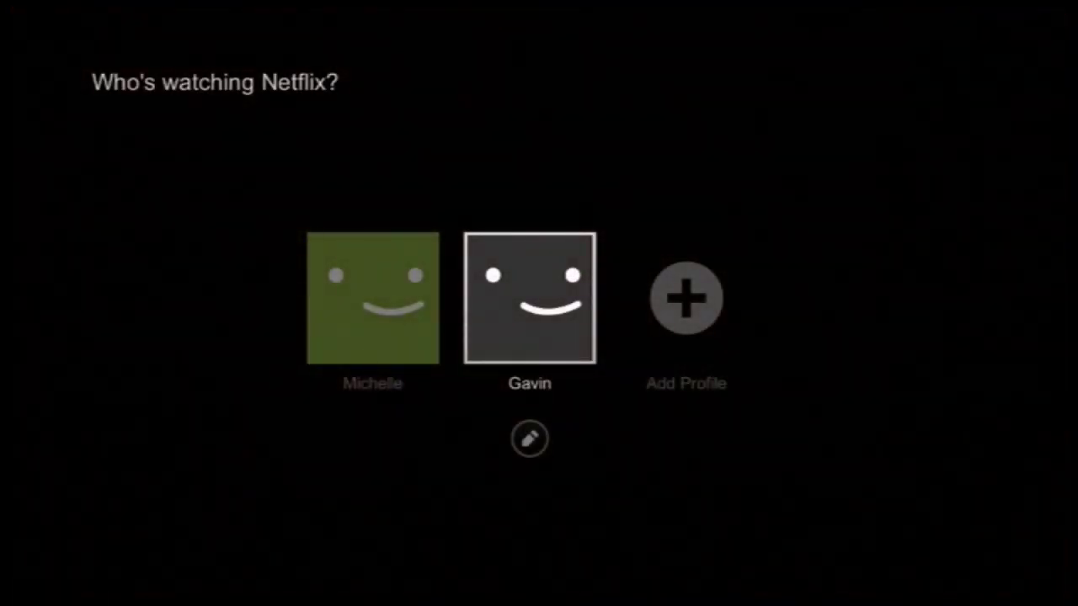
{"action": "key", "text": "Return"}
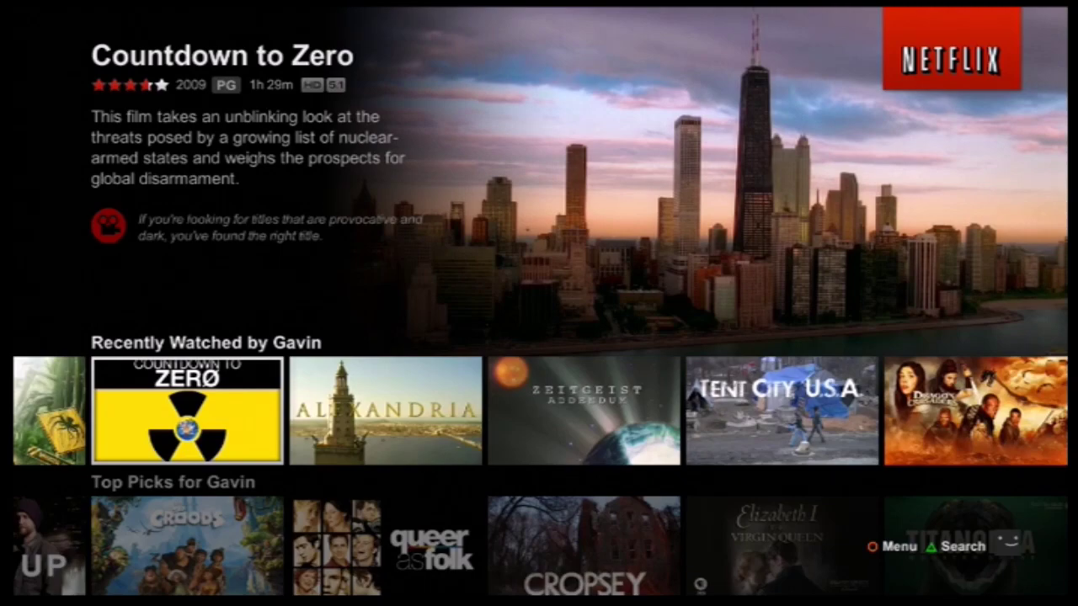
- Examine the Netflix title rows from Recently Watched down to Popular on Facebook
{"action": "key", "text": "Up"}
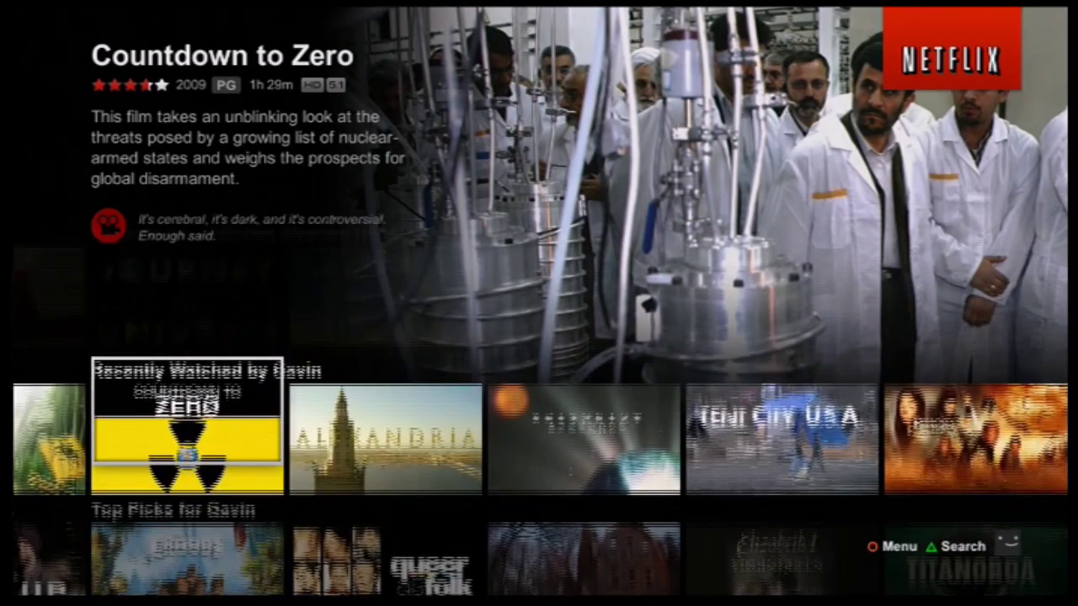
{"action": "key", "text": "Down"}
{"action": "key", "text": "Down"}
{"action": "key", "text": "Down"}
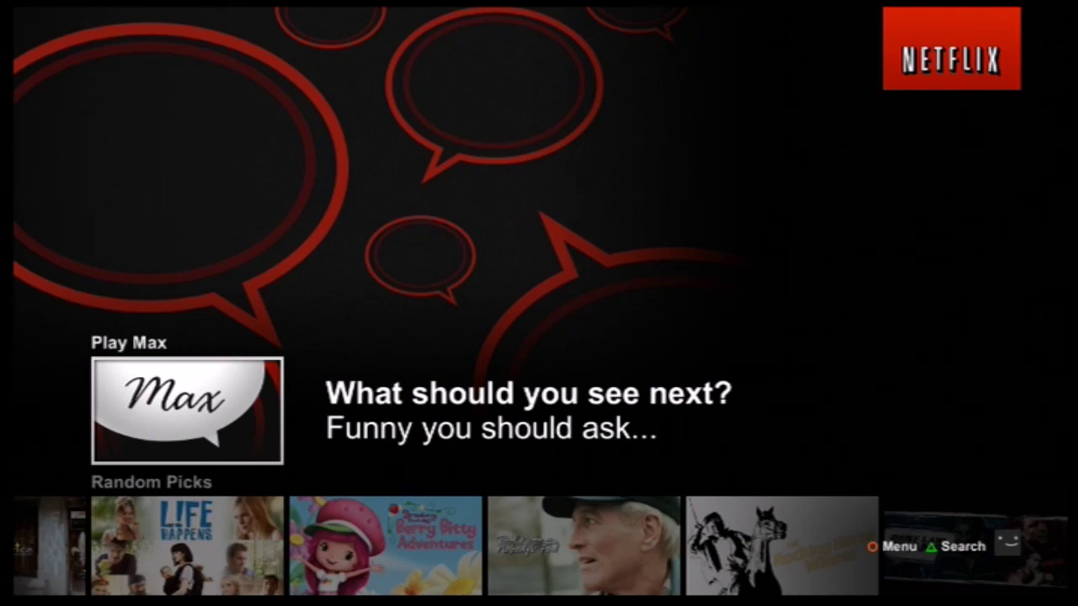
{"action": "key", "text": "Down"}
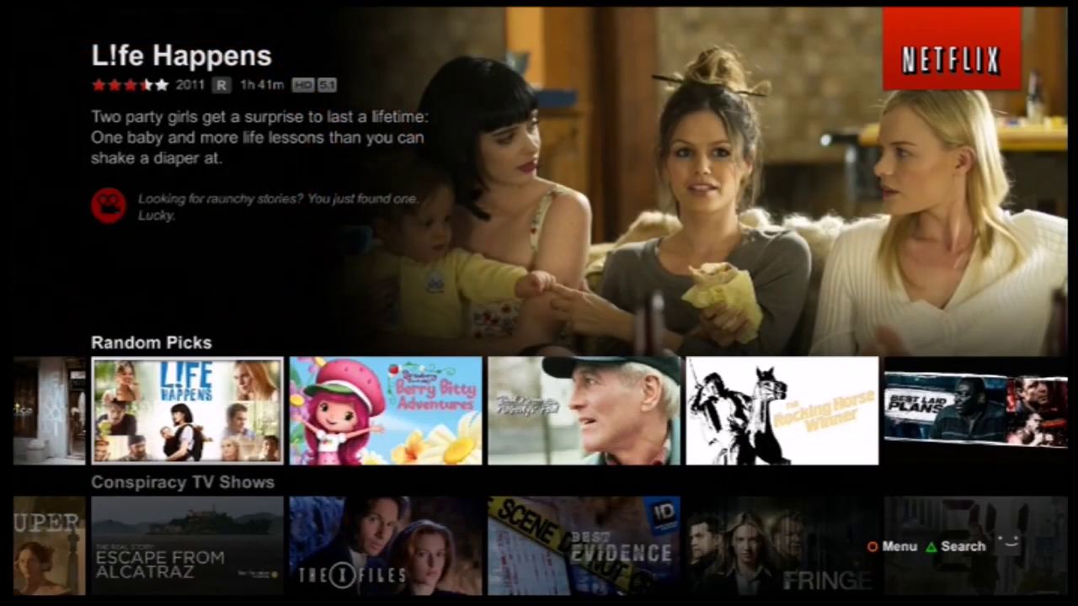
{"action": "key", "text": "Down"}
{"action": "key", "text": "Down"}
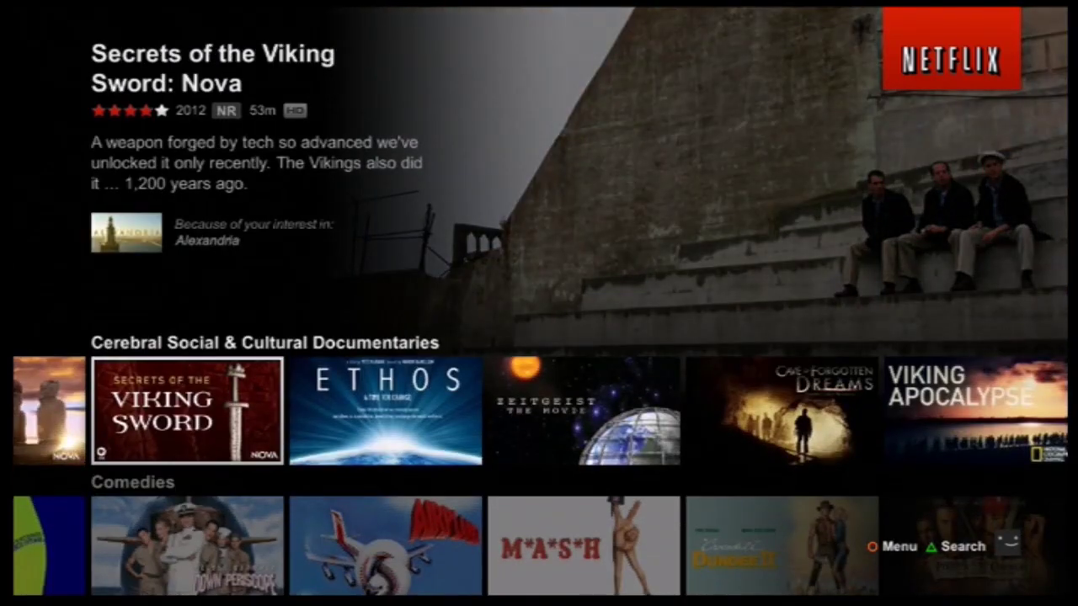
{"action": "key", "text": "Down"}
{"action": "key", "text": "Down"}
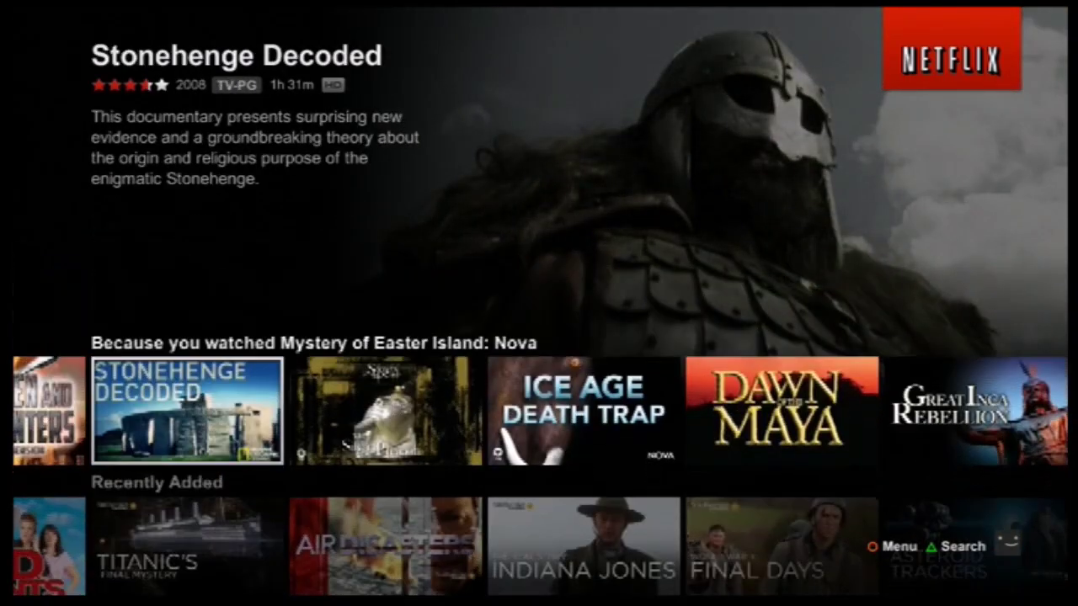
{"action": "key", "text": "Down"}
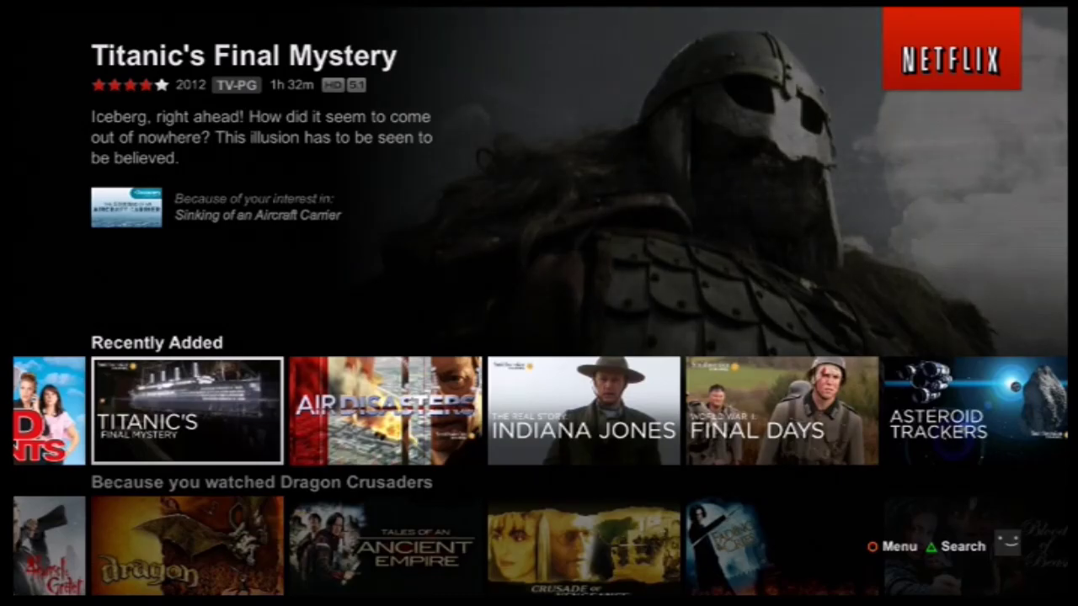
{"action": "key", "text": "Down"}
{"action": "key", "text": "Down"}
{"action": "key", "text": "Down"}
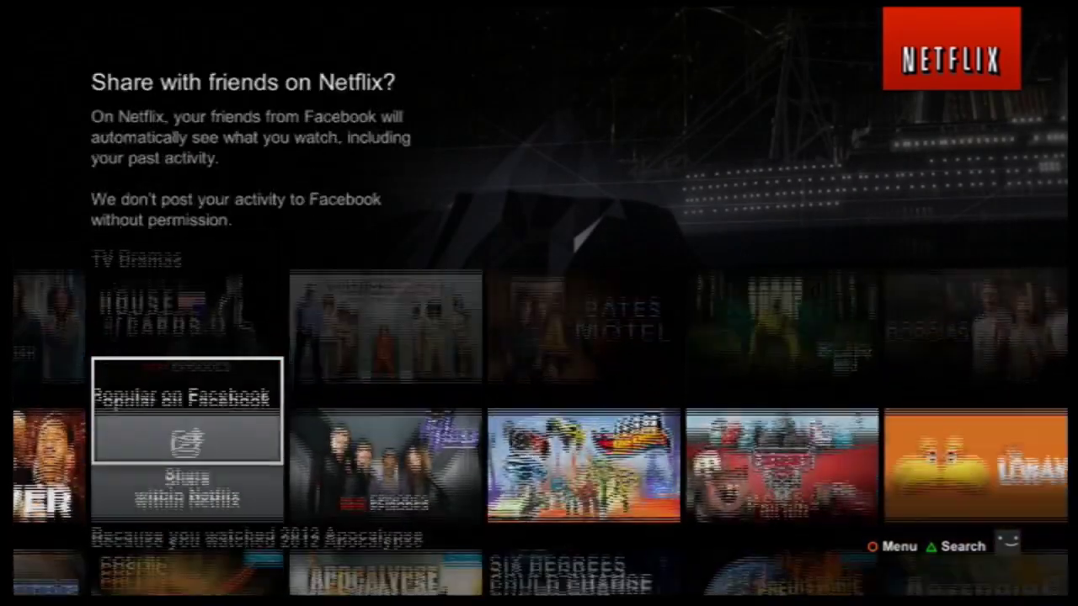
- Look back up through the Netflix rows to The Croods in the Top Picks row
{"action": "key", "text": "Up"}
{"action": "key", "text": "Up"}
{"action": "key", "text": "Up"}
{"action": "key", "text": "Up"}
{"action": "key", "text": "Up"}
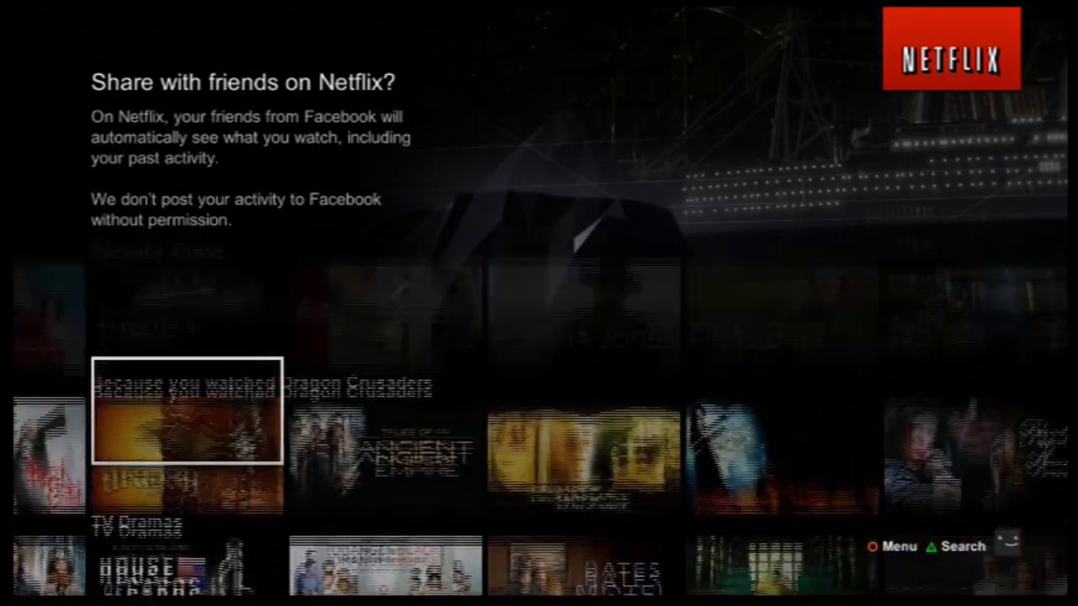
{"action": "key", "text": "Up"}
{"action": "key", "text": "Up"}
{"action": "key", "text": "Up"}
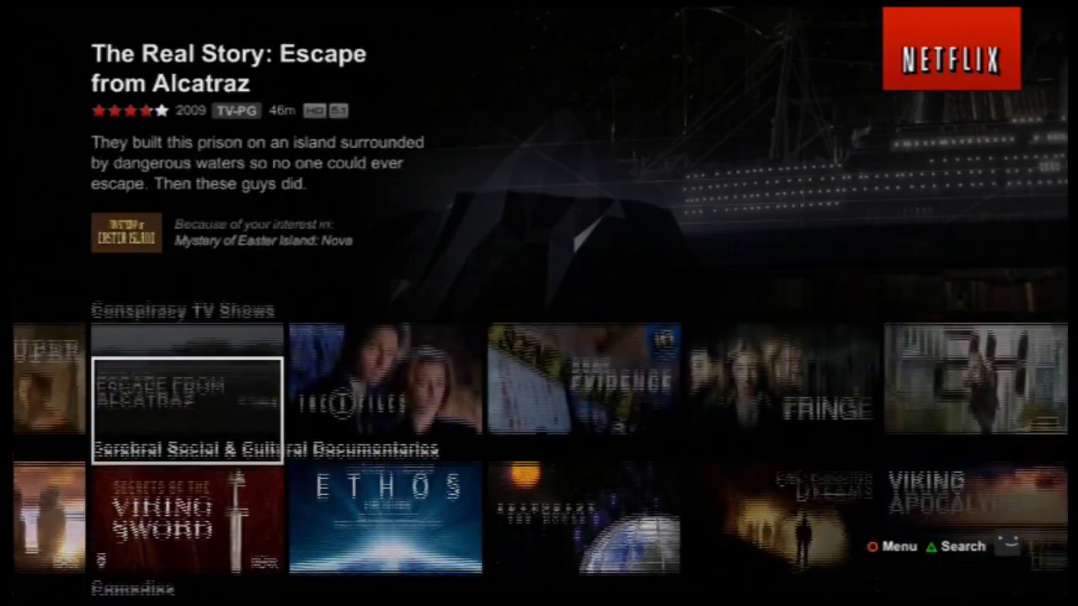
{"action": "key", "text": "Up"}
{"action": "key", "text": "Up"}
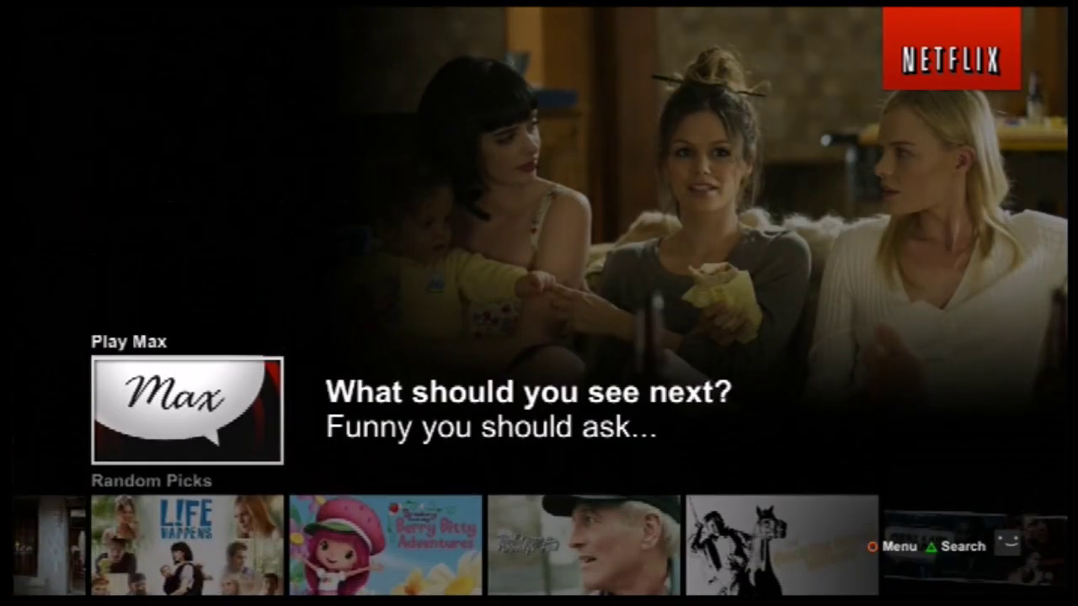
{"action": "key", "text": "Up"}
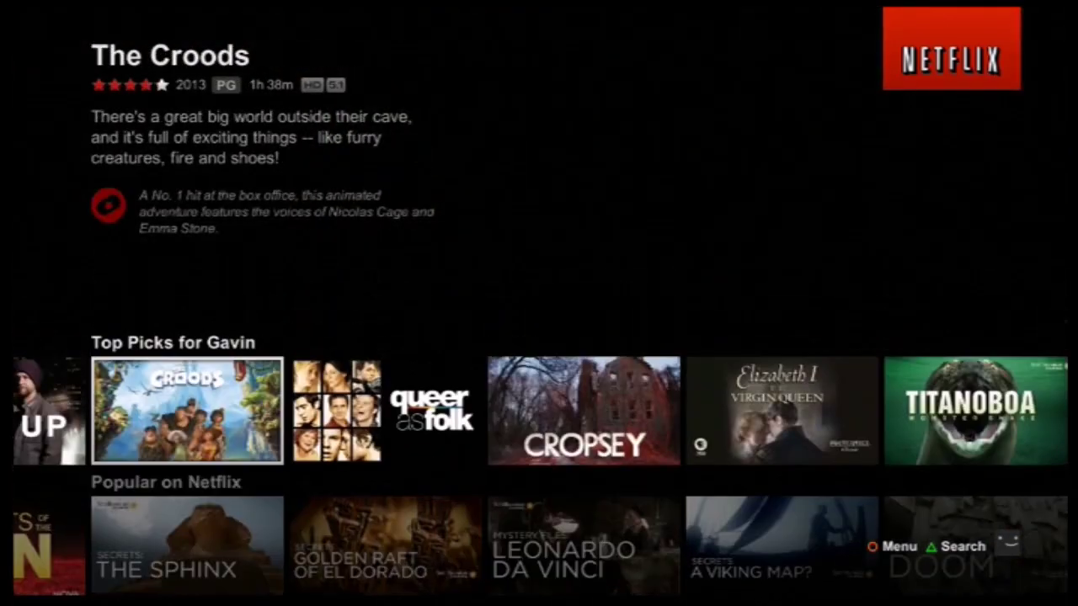
{"action": "key", "text": "Up"}
{"action": "key", "text": "Down"}
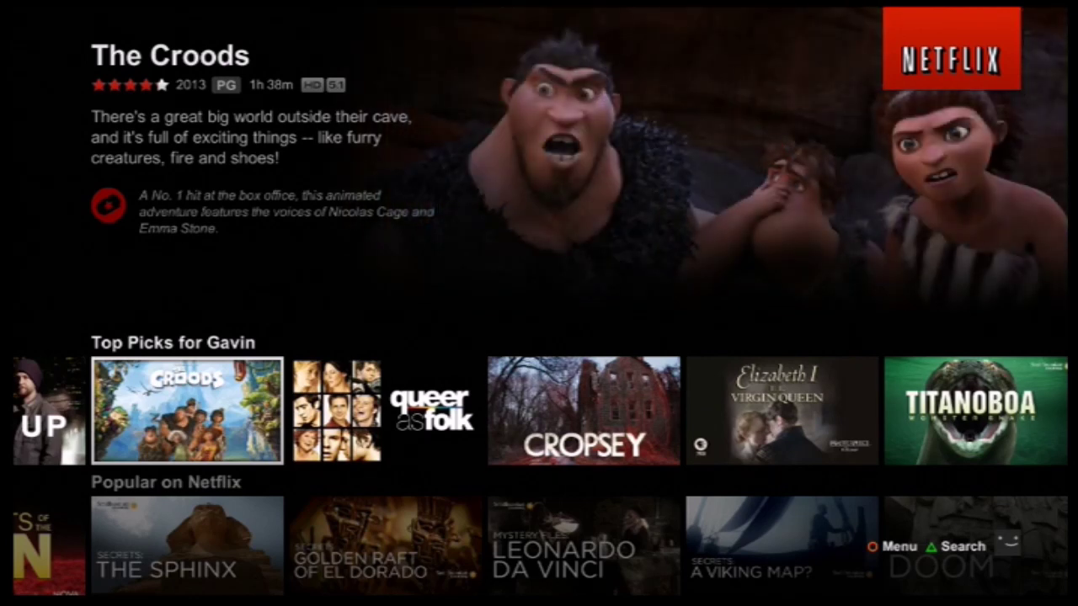
- Quit Netflix and go to the Settings category of the PS3 home menu
{"action": "key", "text": "super"}
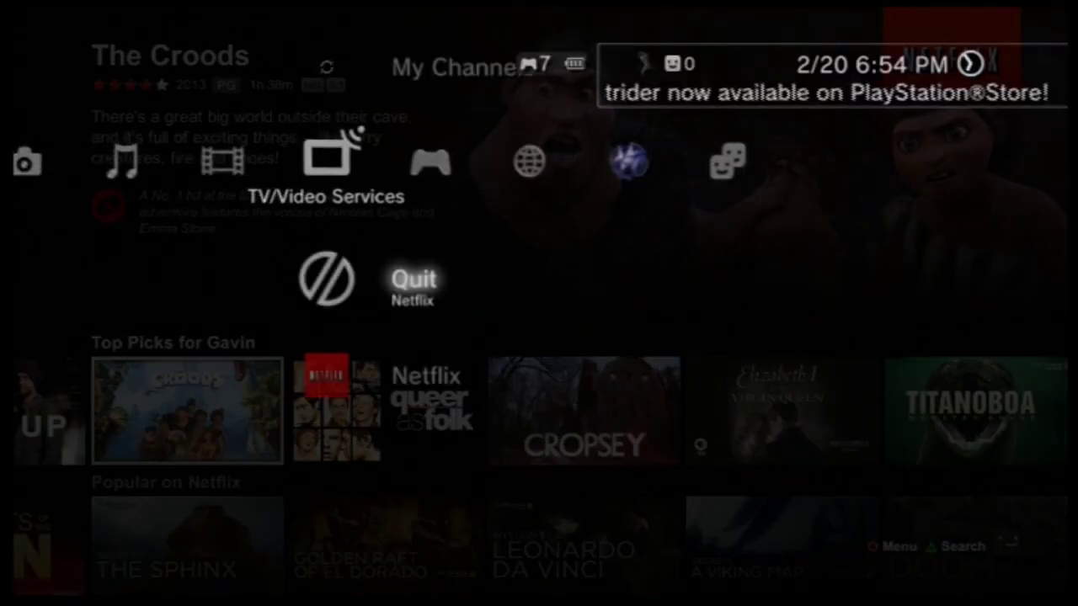
{"action": "key", "text": "Return"}
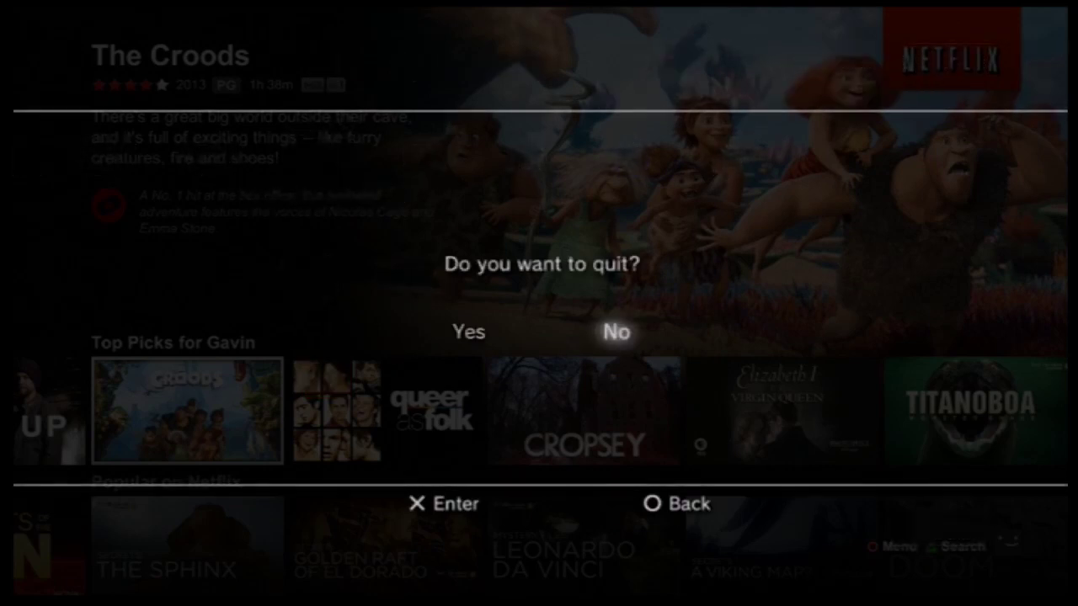
{"action": "key", "text": "Left"}
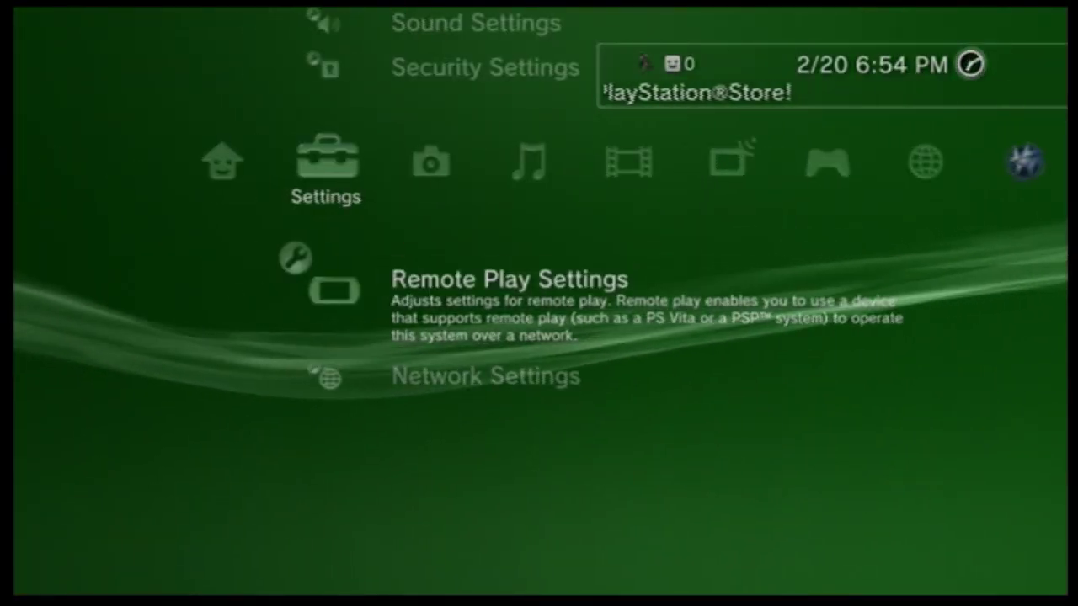
- Open Internet Connection Settings under Network Settings
{"action": "key", "text": "Return"}
{"action": "key", "text": "Escape"}
{"action": "key", "text": "Down"}
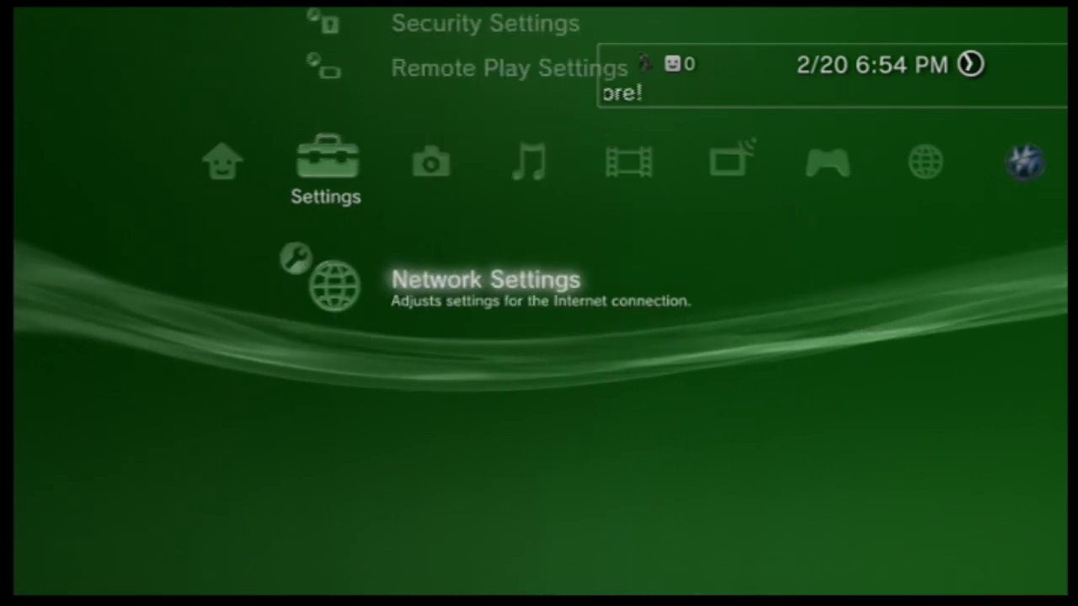
{"action": "key", "text": "Return"}
{"action": "key", "text": "Down"}
{"action": "key", "text": "Down"}
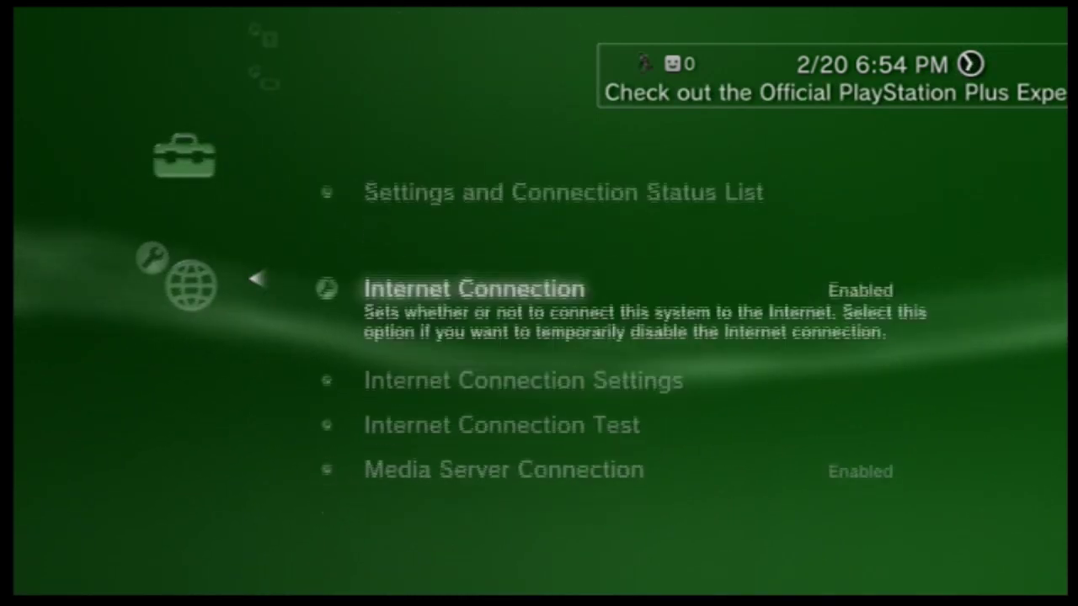
{"action": "key", "text": "Return"}
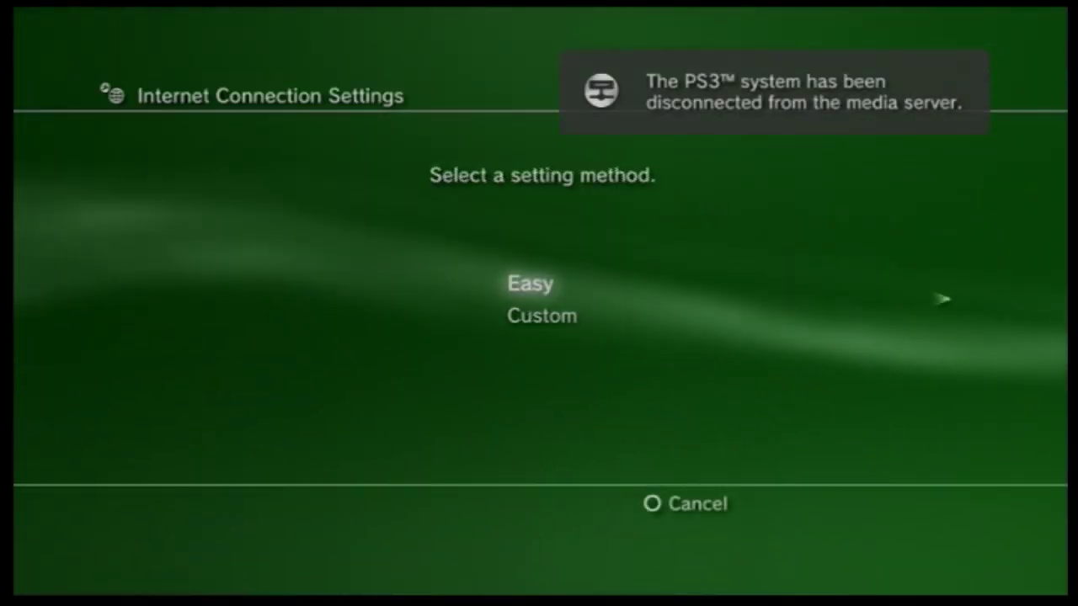
- Choose the Custom setting method with Wired Connection, and Do Not Set for the DHCP host name
{"action": "key", "text": "Return"}
{"action": "key", "text": "Return"}
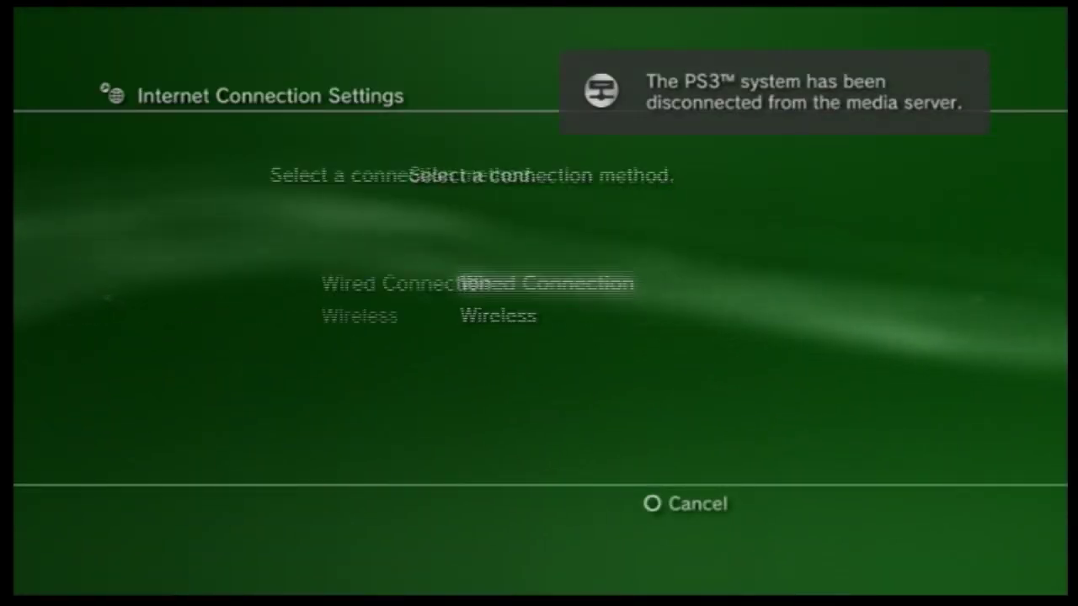
{"action": "key", "text": "Return"}
{"action": "key", "text": "Return"}
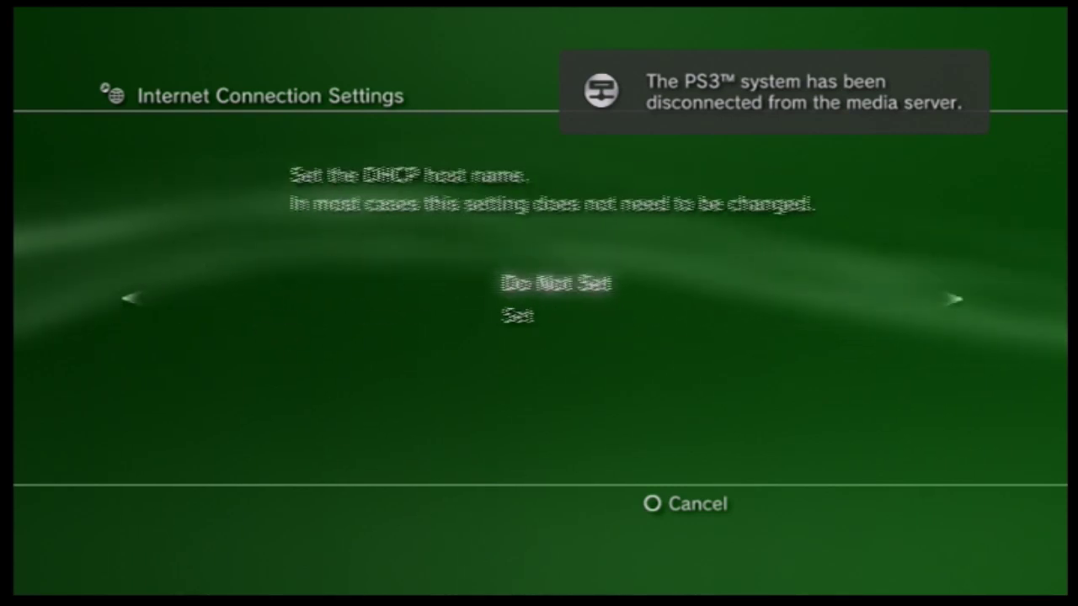
{"action": "key", "text": "Return"}
- Check the primary and secondary addresses of the Manual DNS setting, and return to the DNS options
{"action": "key", "text": "Down"}
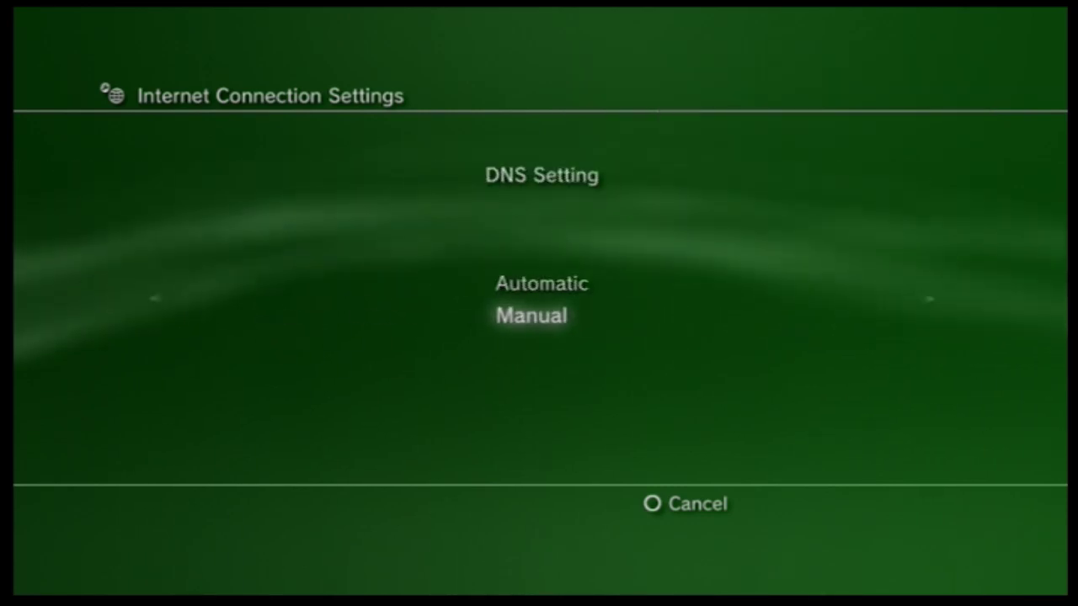
{"action": "key", "text": "Return"}
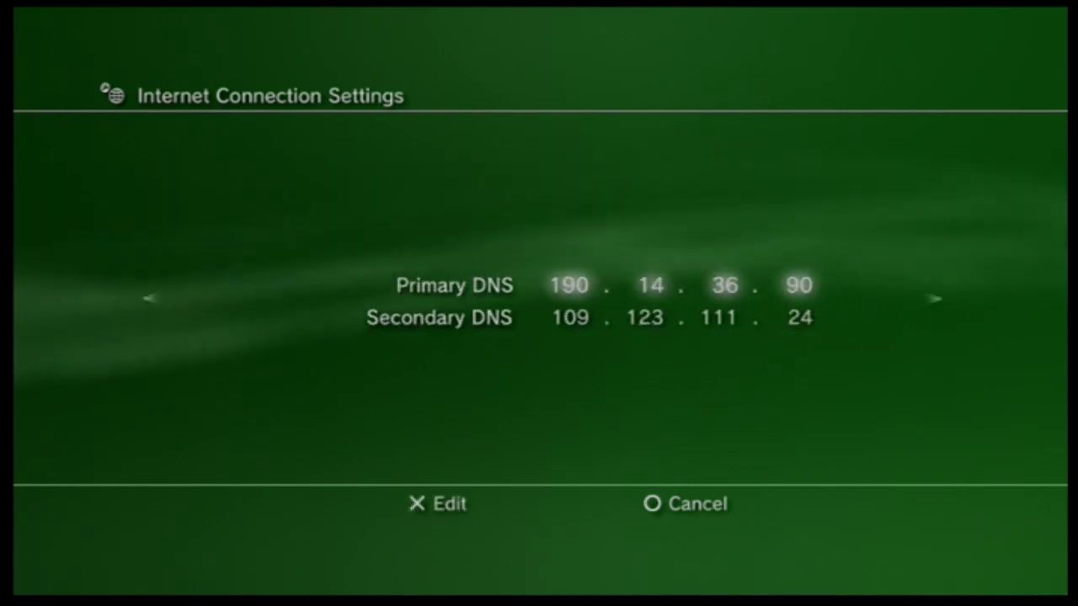
{"action": "key", "text": "Escape"}
- Set the DNS Setting to Automatic and accept the remaining preselected options up to the Settings List
{"action": "key", "text": "Up"}
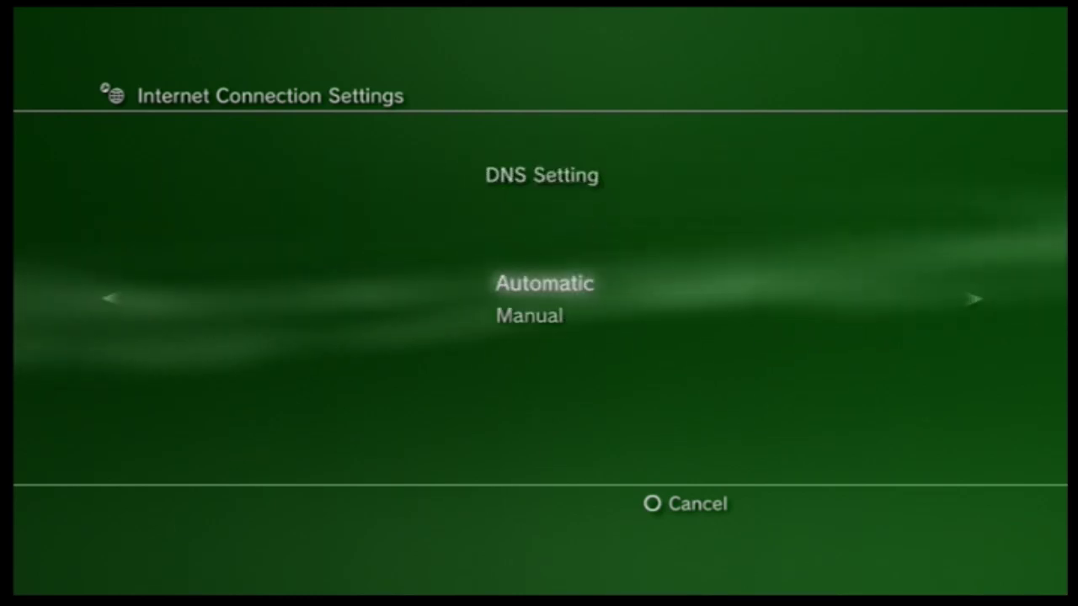
{"action": "key", "text": "Return"}
{"action": "key", "text": "Return"}
{"action": "key", "text": "Return"}
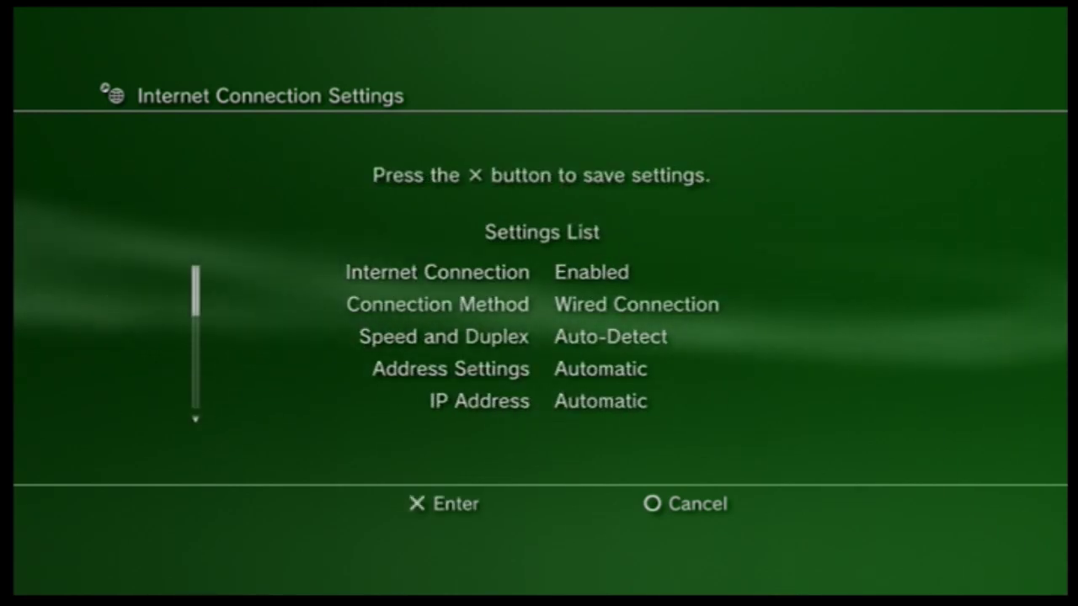
- Save the internet connection settings, test the connection and return to the network settings list
{"action": "key", "text": "Return"}
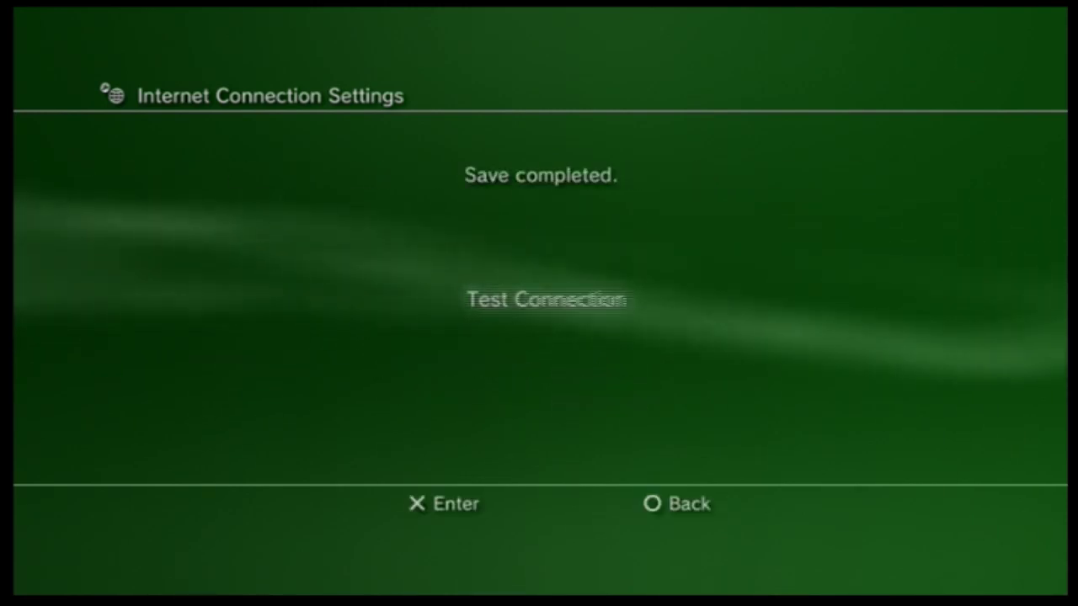
{"action": "key", "text": "Return"}
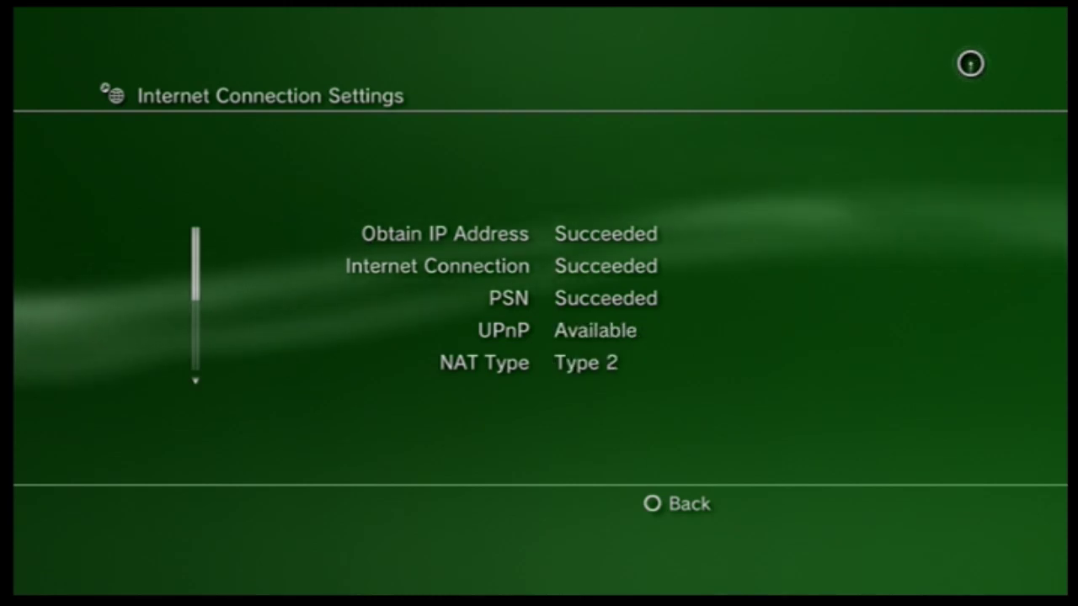
{"action": "key", "text": "Escape"}
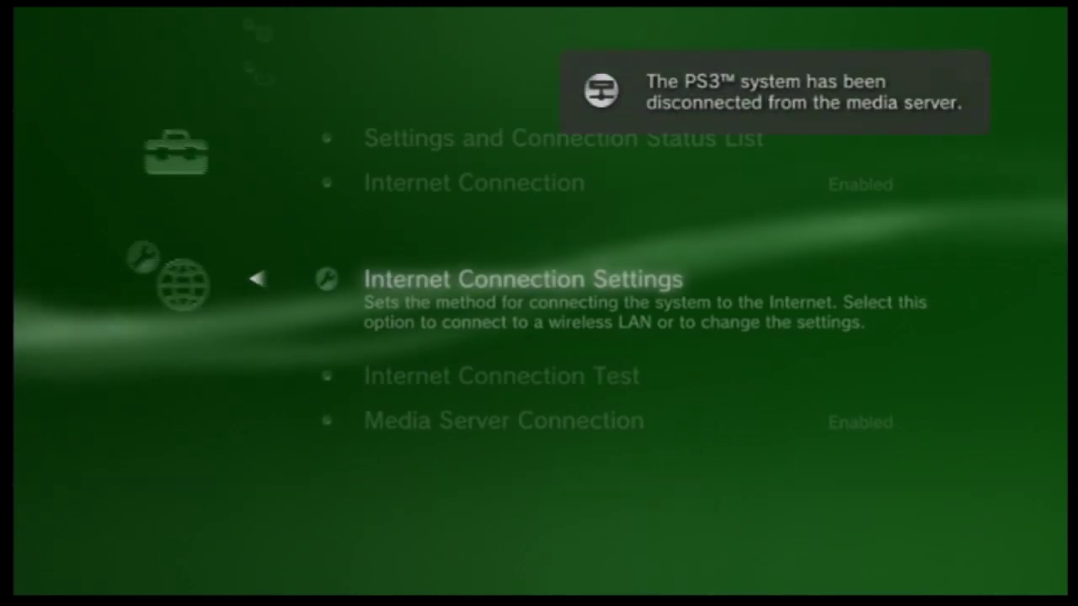
- Return to TV/Video Services, relaunch Netflix and open it with the grey viewer profile
{"action": "key", "text": "Escape"}
{"action": "key", "text": "Up"}
{"action": "key", "text": "Right"}
{"action": "key", "text": "Right"}
{"action": "key", "text": "Right"}
{"action": "key", "text": "Right"}
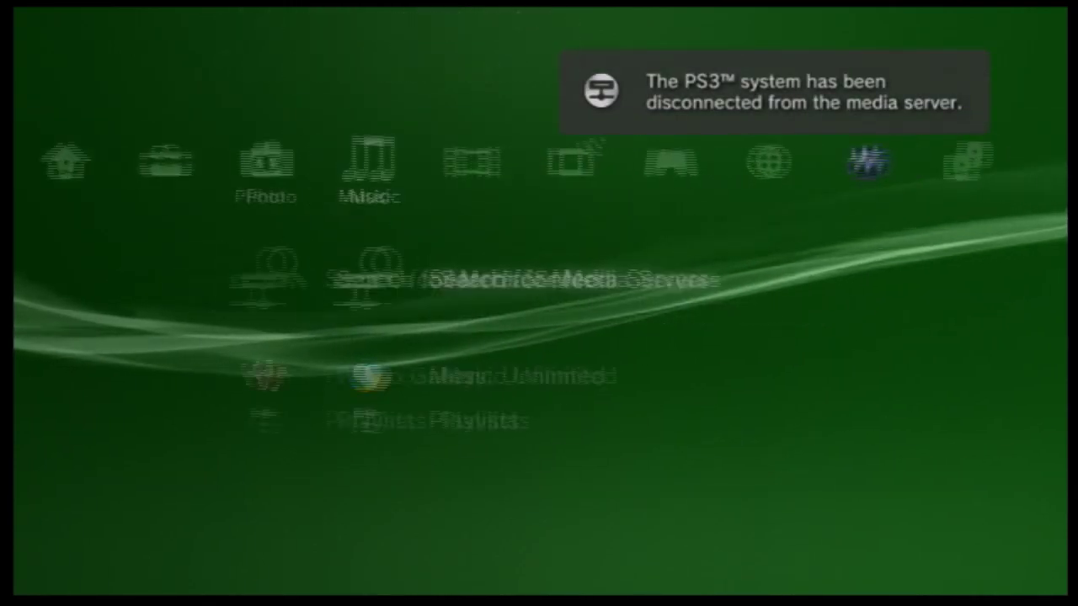
{"action": "key", "text": "Right"}
{"action": "key", "text": "Right"}
{"action": "key", "text": "Right"}
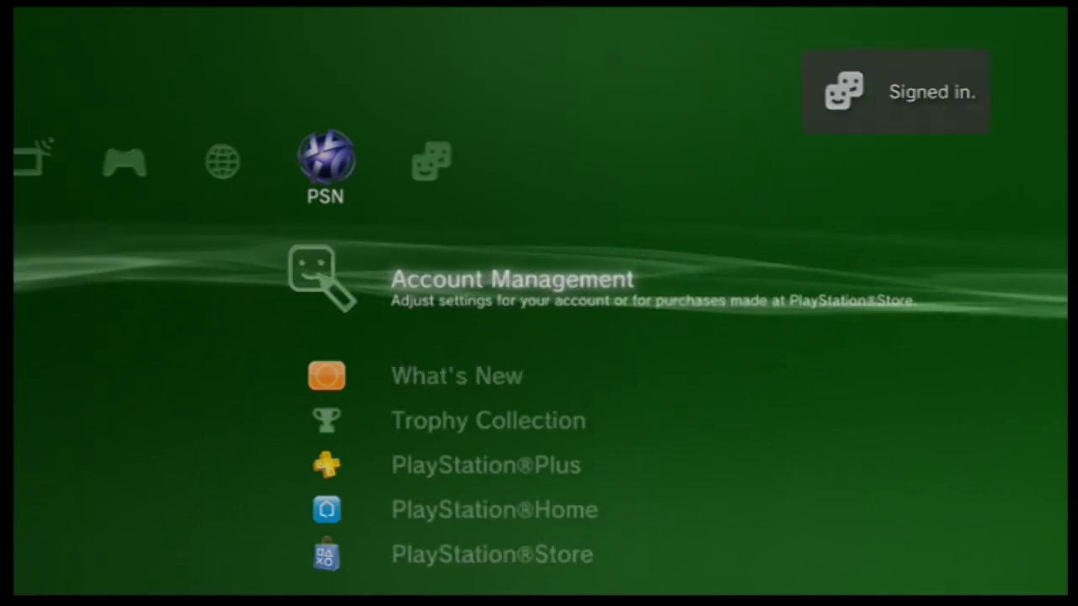
{"action": "key", "text": "Left"}
{"action": "key", "text": "Left"}
{"action": "key", "text": "Left"}
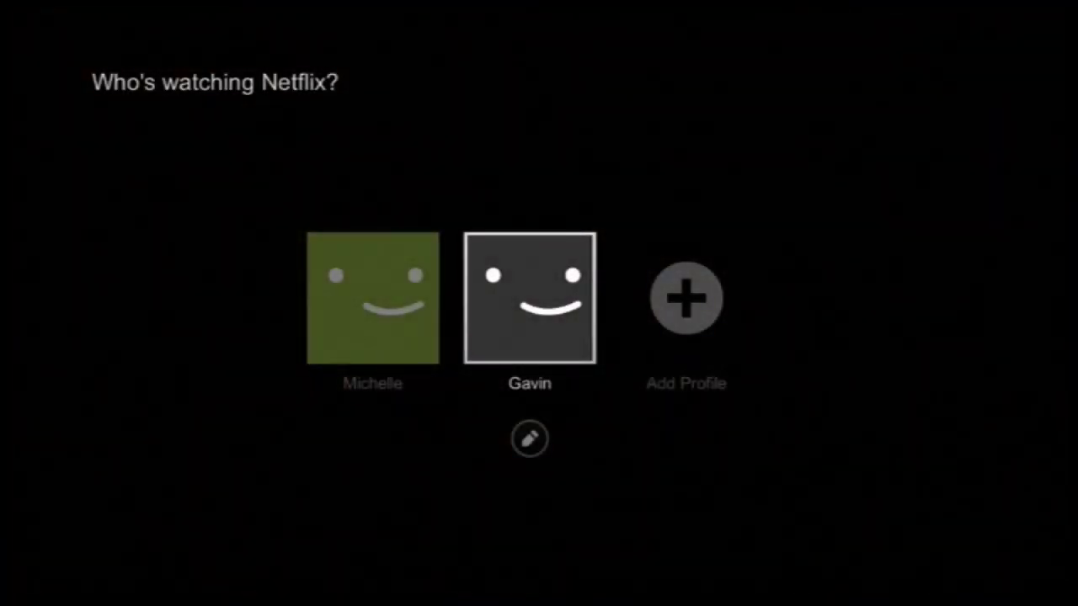
{"action": "key", "text": "Return"}
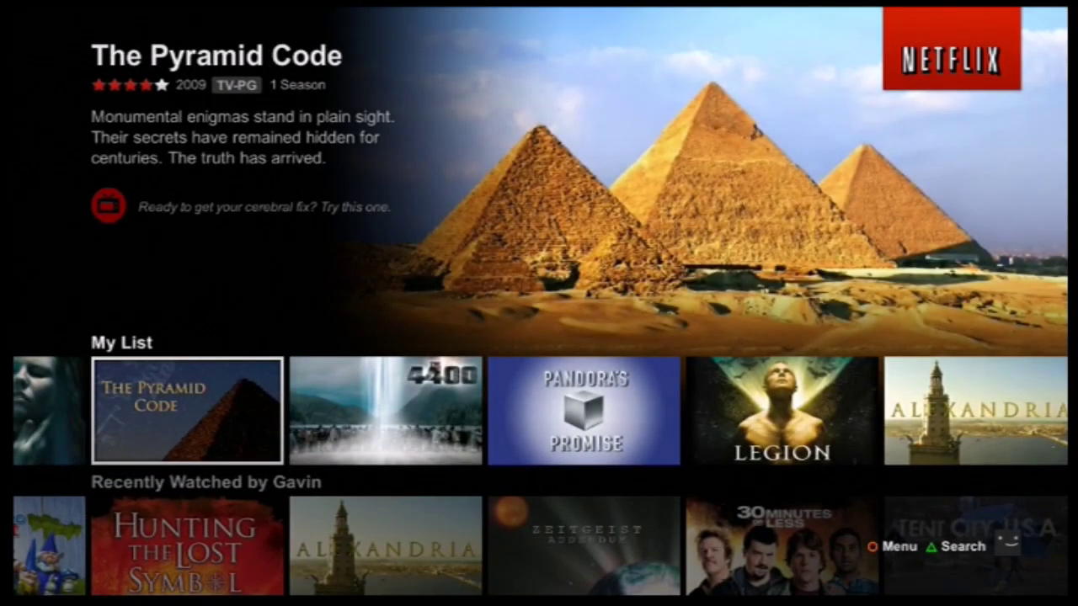
- Examine the Netflix title rows from My List down to Because you watched Scary Movie 4
{"action": "key", "text": "Down"}
{"action": "key", "text": "Down"}
{"action": "key", "text": "Down"}
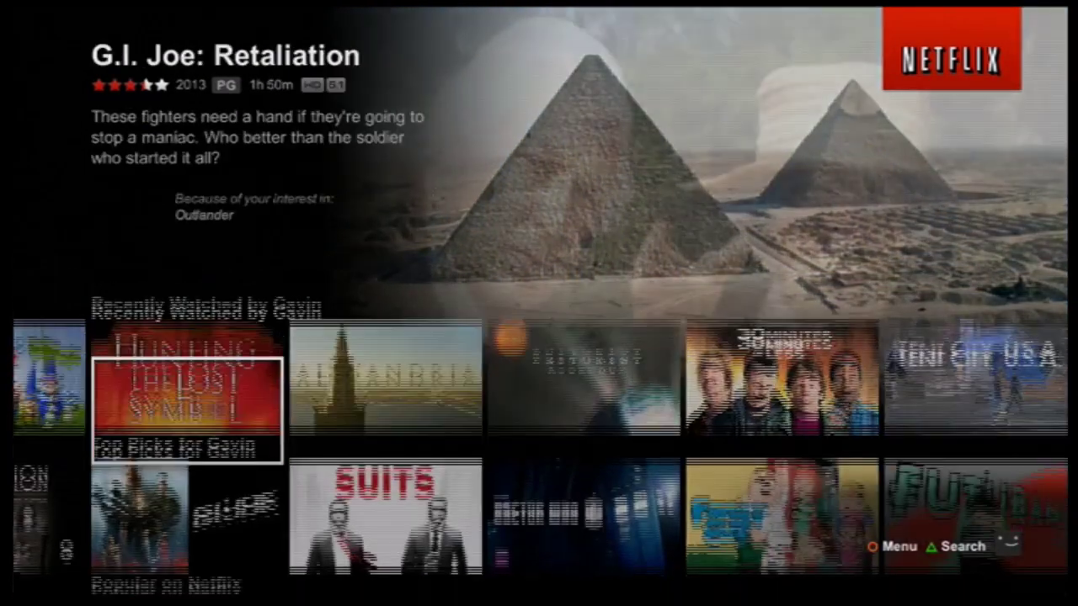
{"action": "key", "text": "Down"}
{"action": "key", "text": "Down"}
{"action": "key", "text": "Down"}
{"action": "key", "text": "Down"}
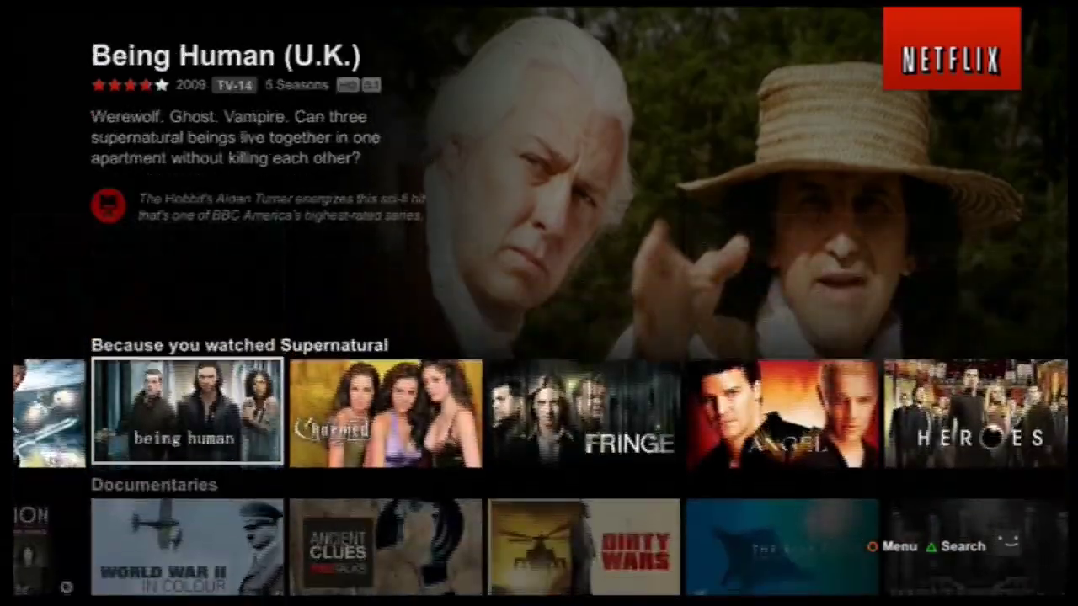
{"action": "key", "text": "Down"}
{"action": "key", "text": "Down"}
{"action": "key", "text": "Down"}
{"action": "key", "text": "Down"}
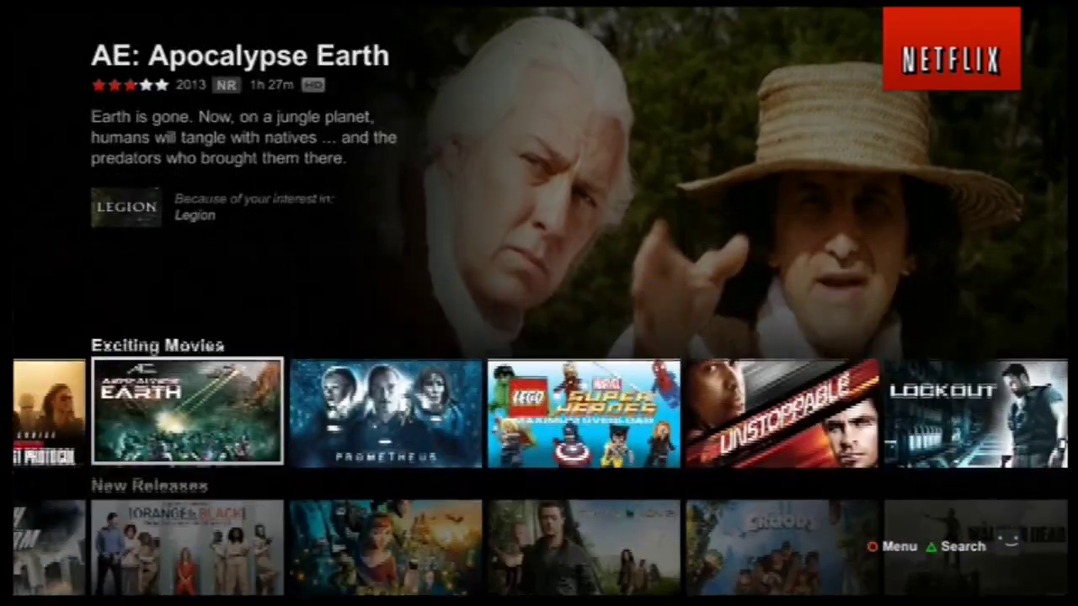
{"action": "key", "text": "Down"}
{"action": "key", "text": "Down"}
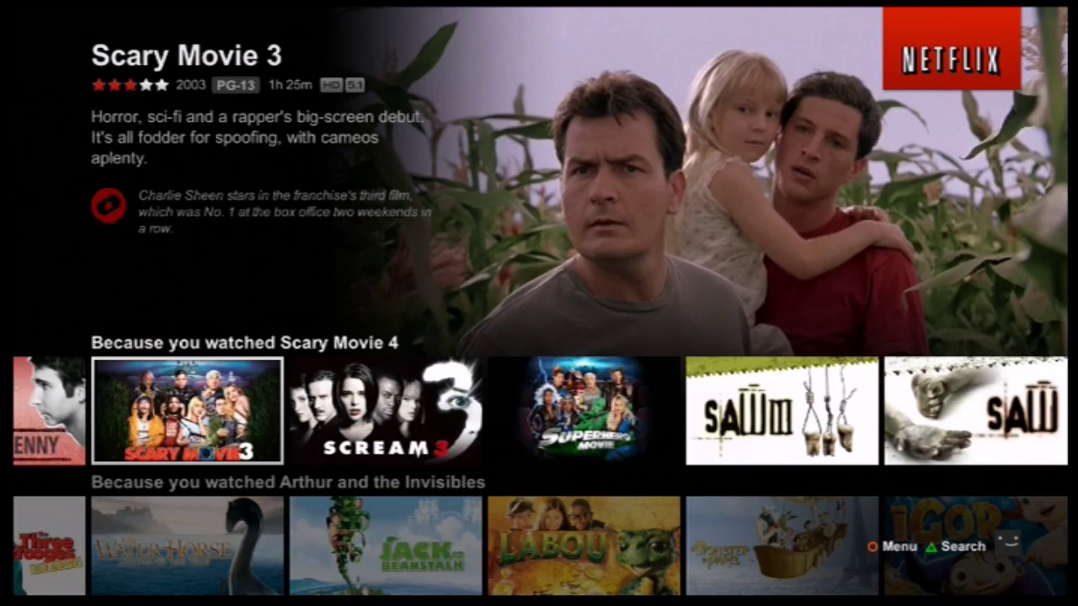
- Examine the upper Netflix title rows, from the recently watched titles and top picks through Popular on Netflix to Play Max
{"action": "key", "text": "Up"}
{"action": "key", "text": "Up"}
{"action": "key", "text": "Up"}
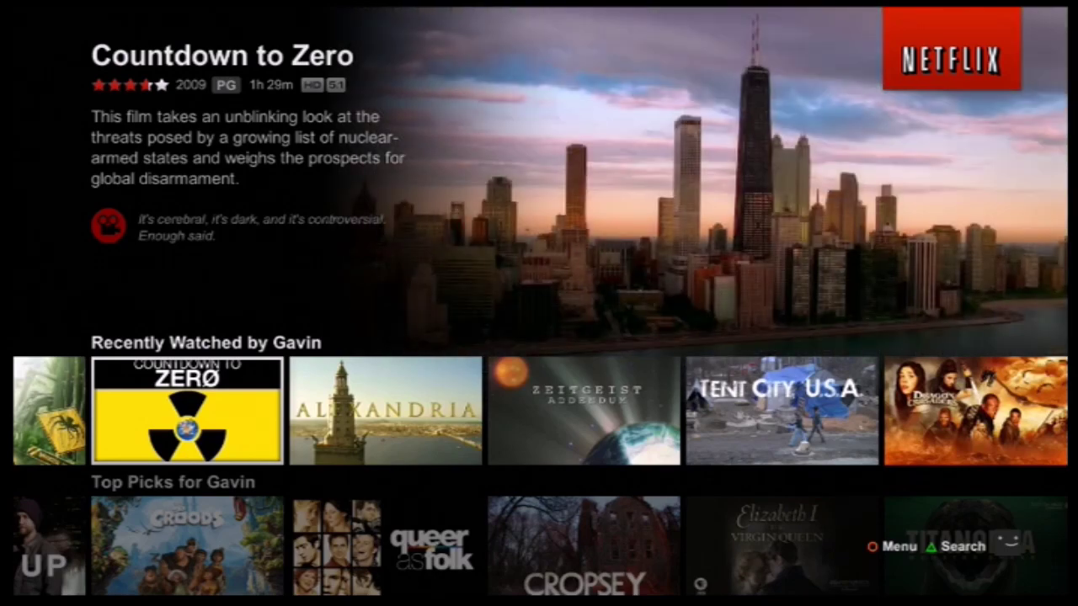
{"action": "key", "text": "Down"}
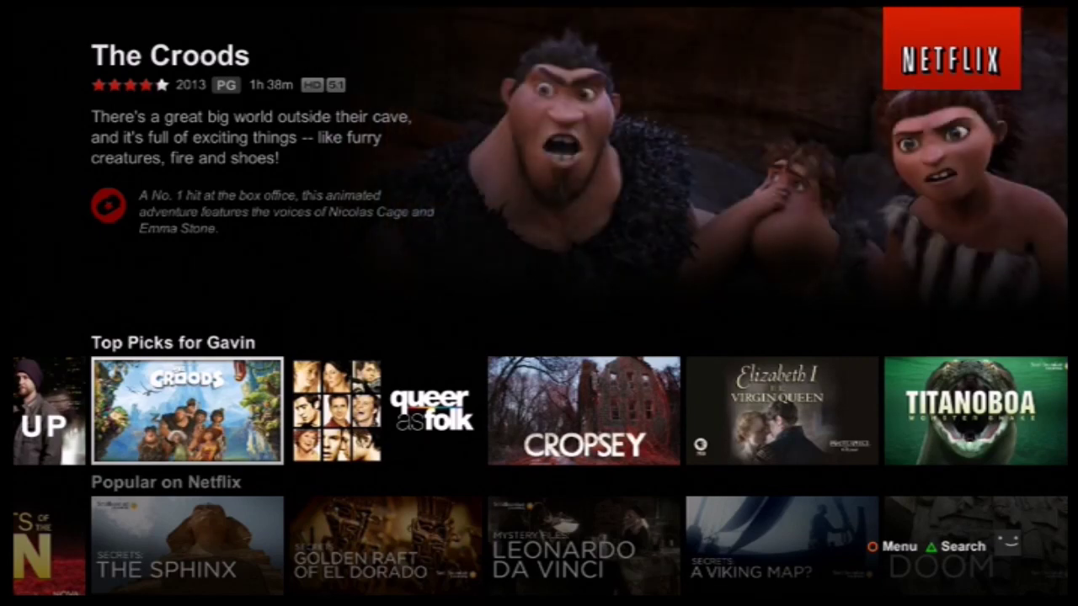
{"action": "key", "text": "Down"}
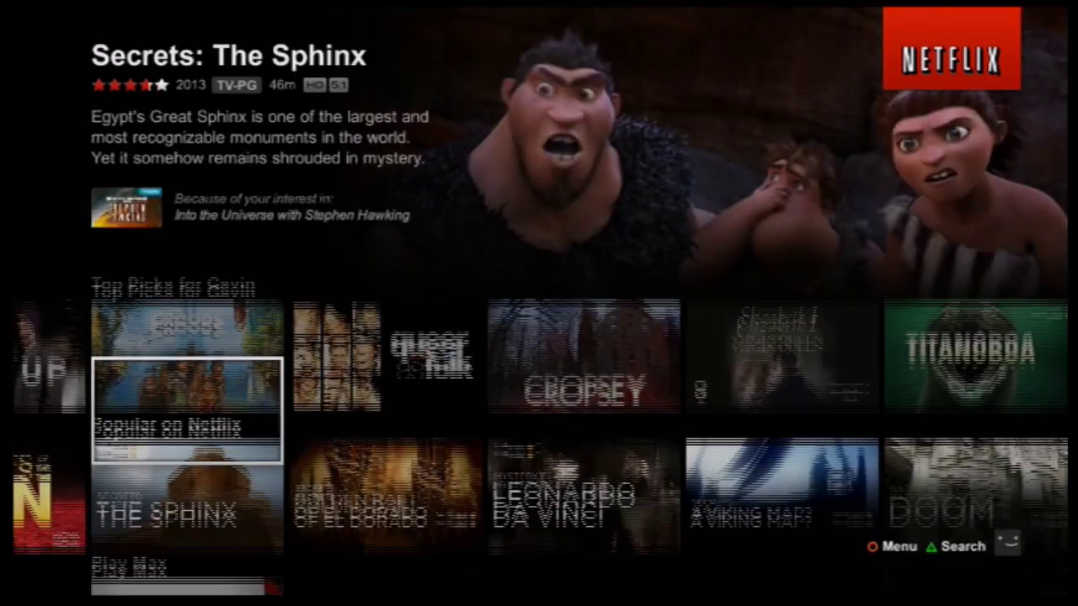
{"action": "key", "text": "Down"}
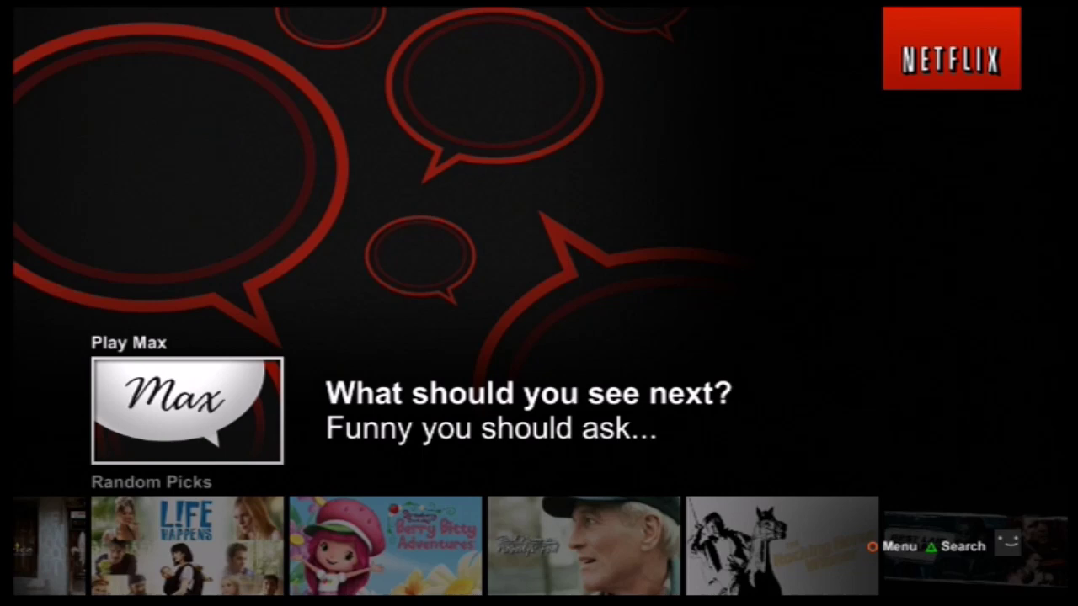
{"action": "key", "text": "Up"}
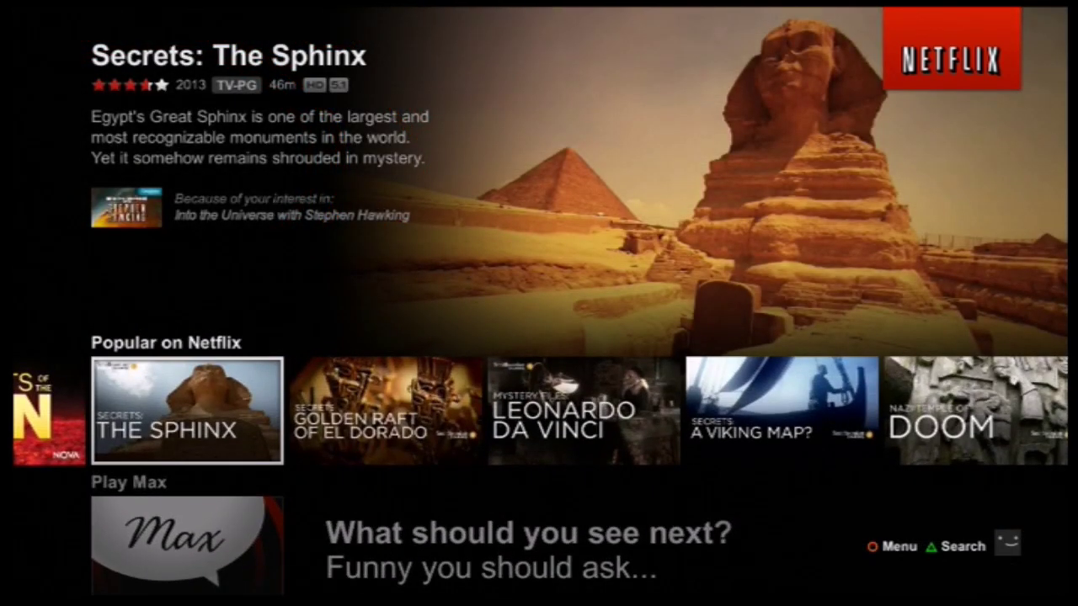
{"action": "key", "text": "Up"}
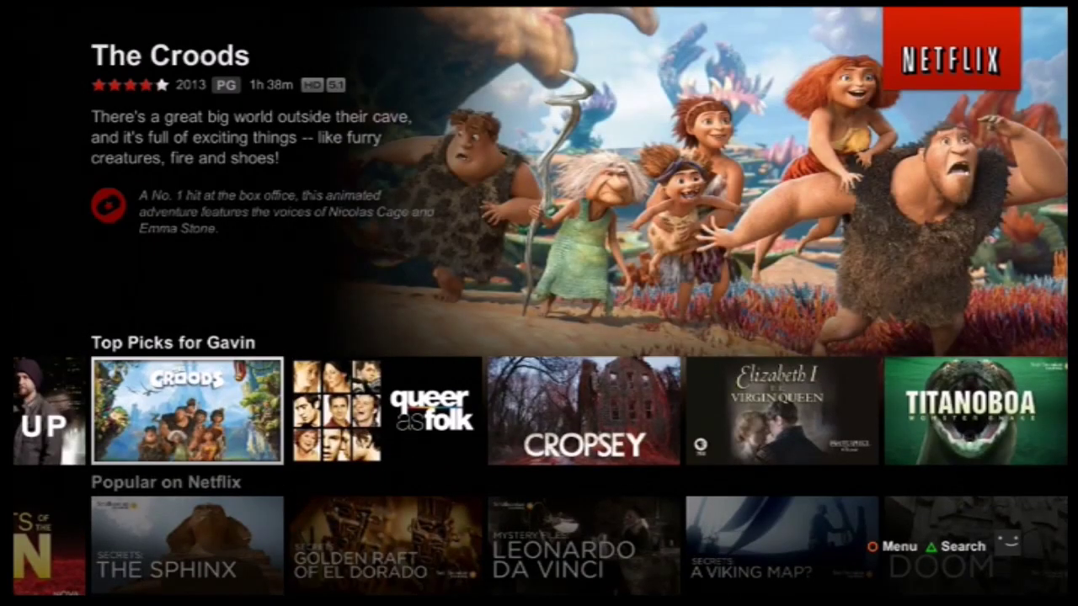